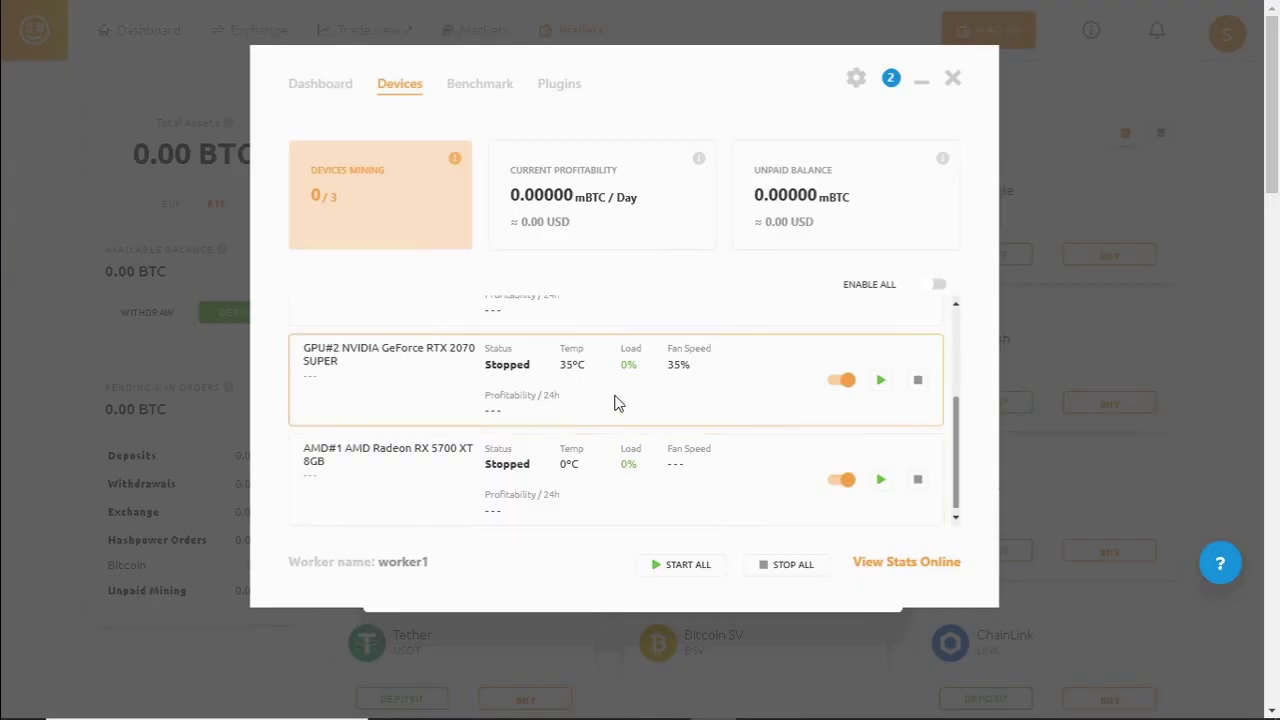
Review the list of mining devices and their benchmark overview
scroll(614, 402, up, 2)
scroll(614, 410, up, 3)
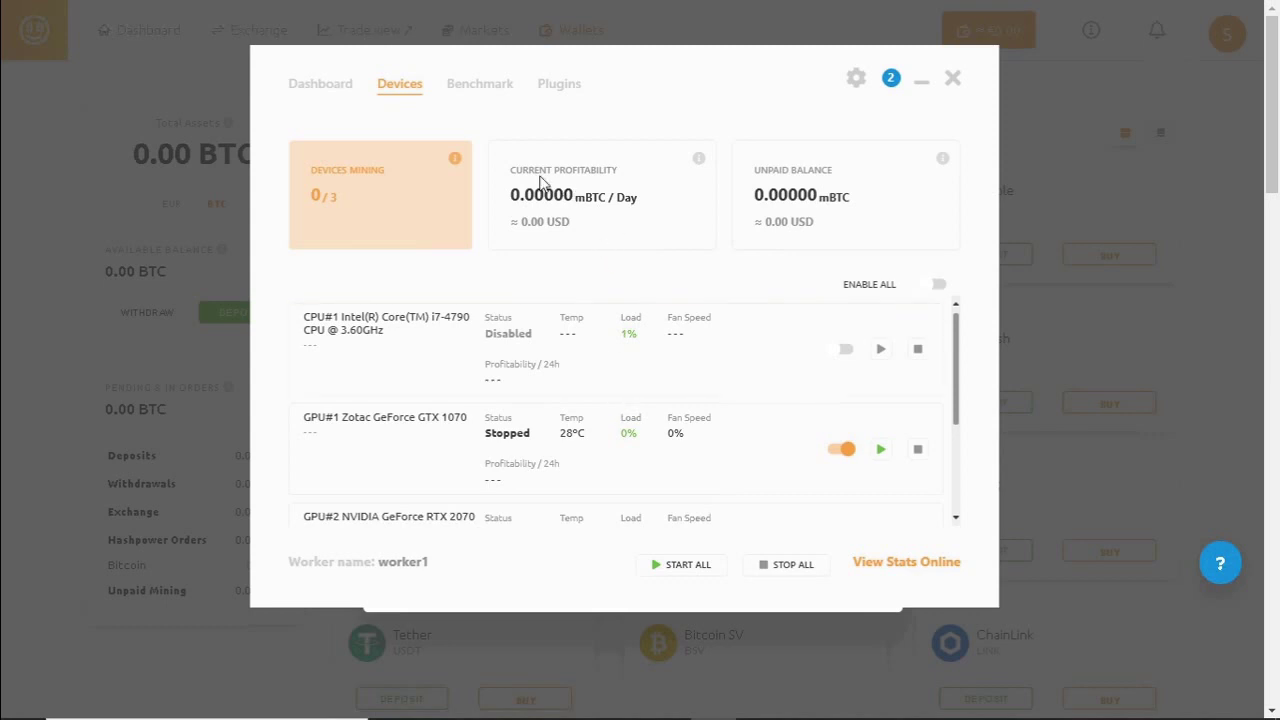
click(490, 85)
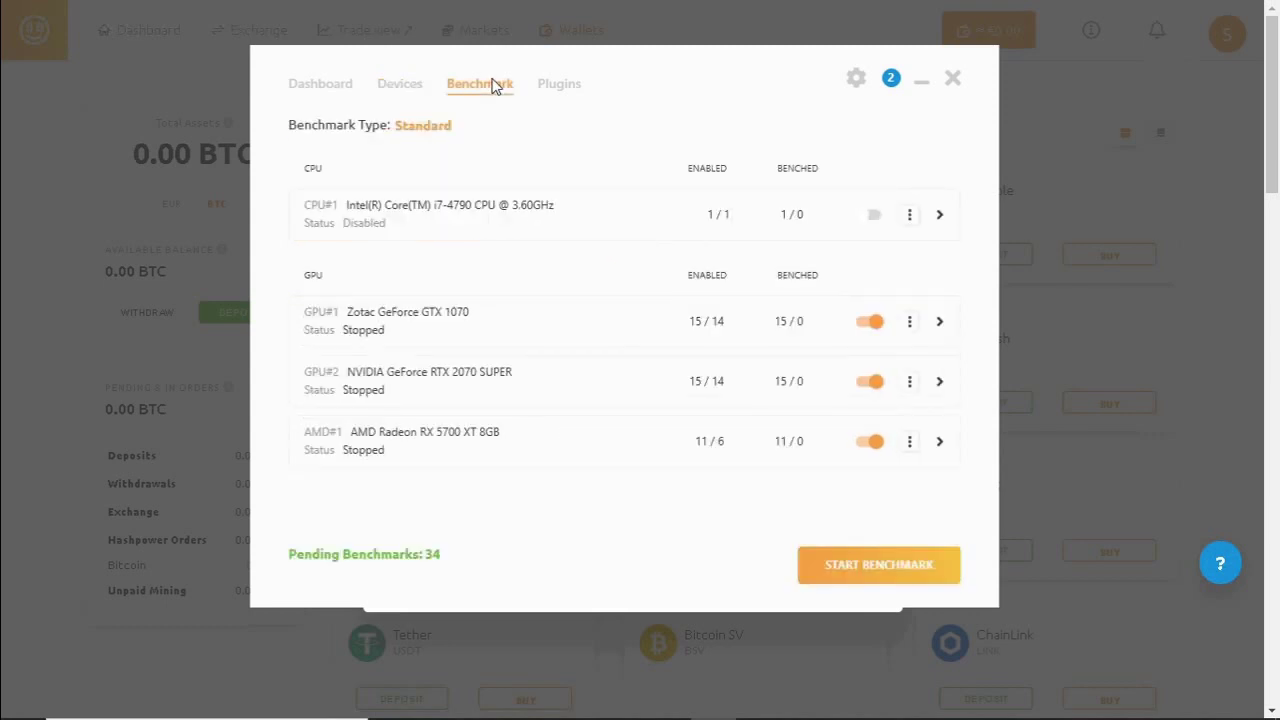
Update the GMinerCuda9.0+, NBMiner, Phoenix, lolMiner and XMRig plugins
click(560, 87)
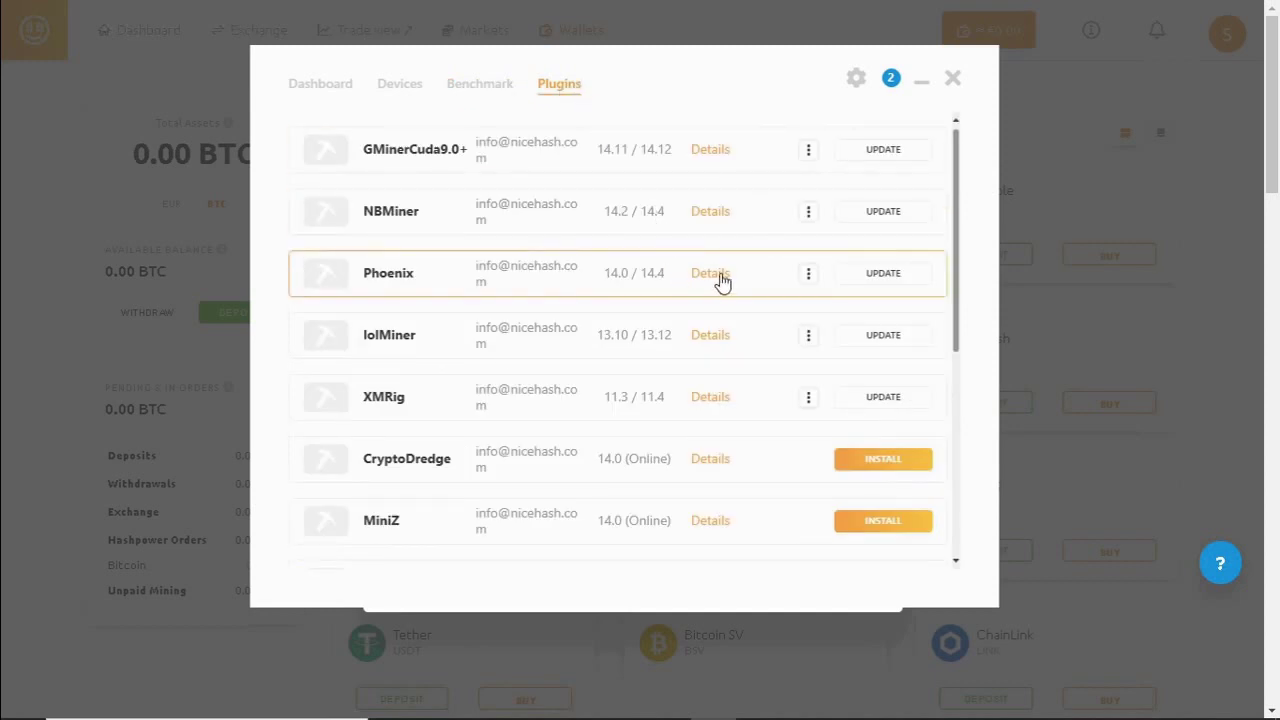
click(890, 156)
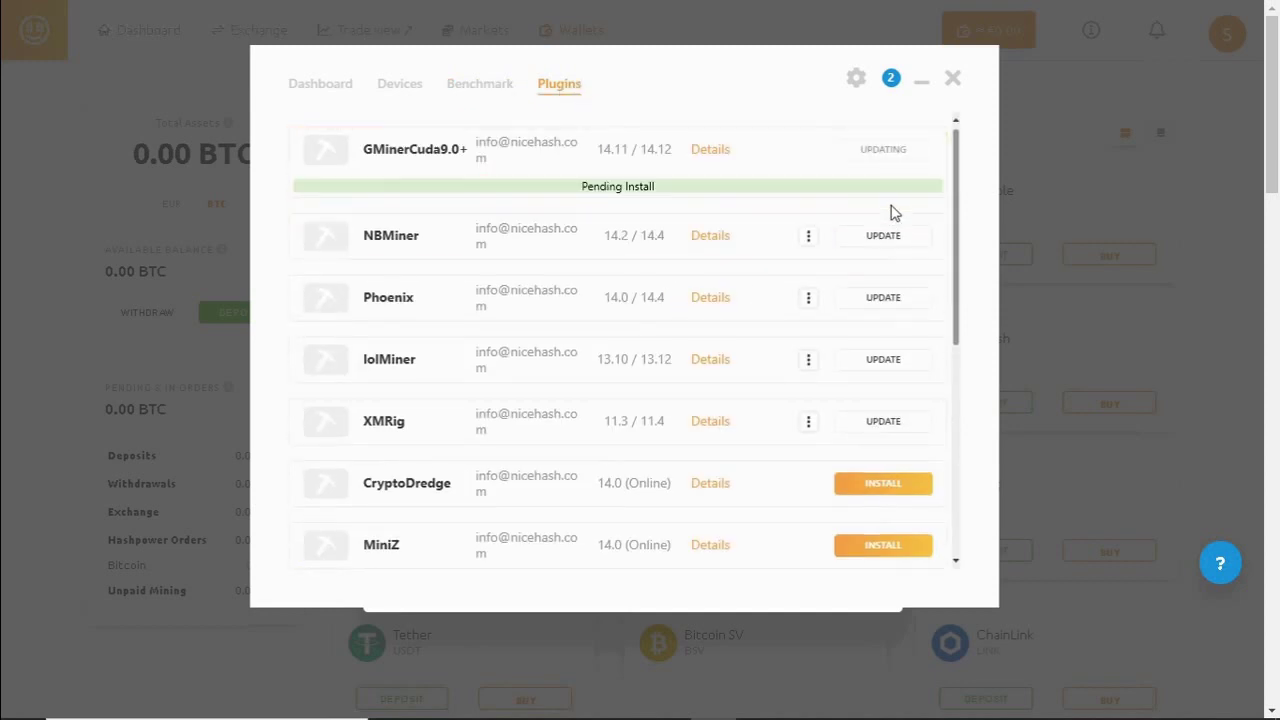
click(890, 238)
click(883, 322)
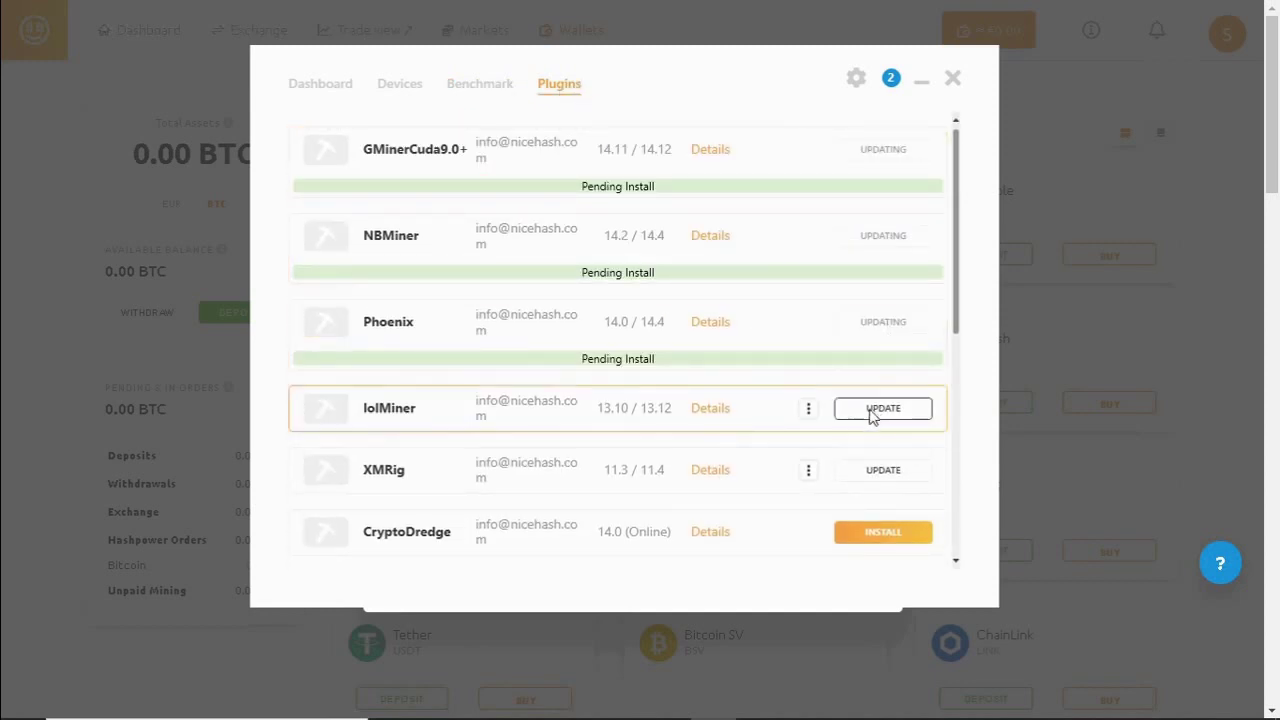
click(872, 408)
click(871, 497)
Install the CryptoDredge, MiniZ, TRex and TTMiner plugins
scroll(874, 423, down, 3)
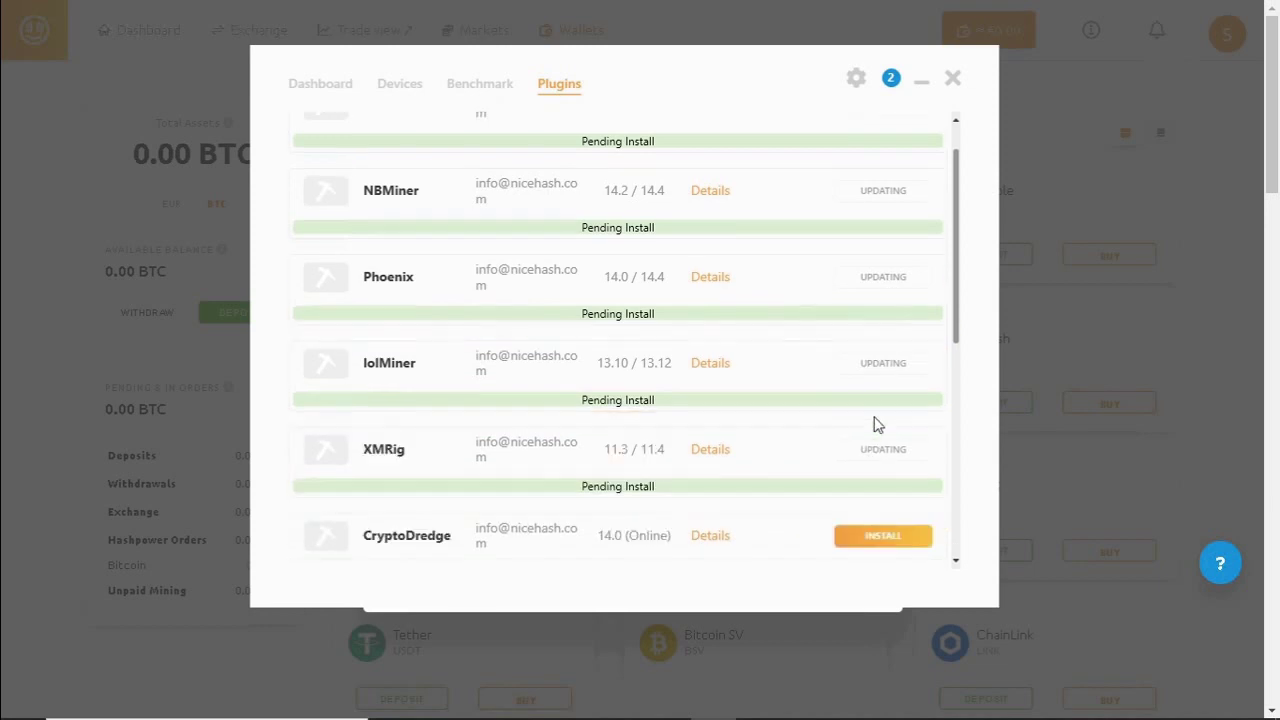
scroll(876, 424, down, 1)
click(888, 263)
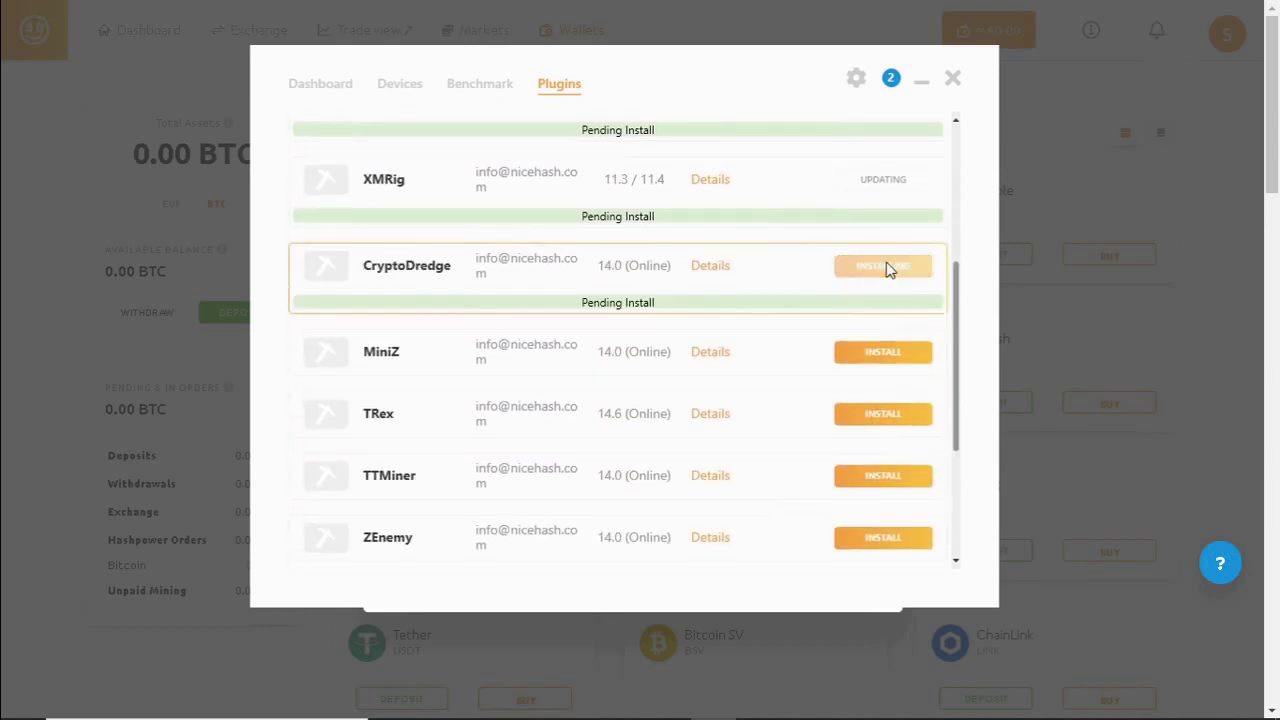
click(885, 358)
click(888, 442)
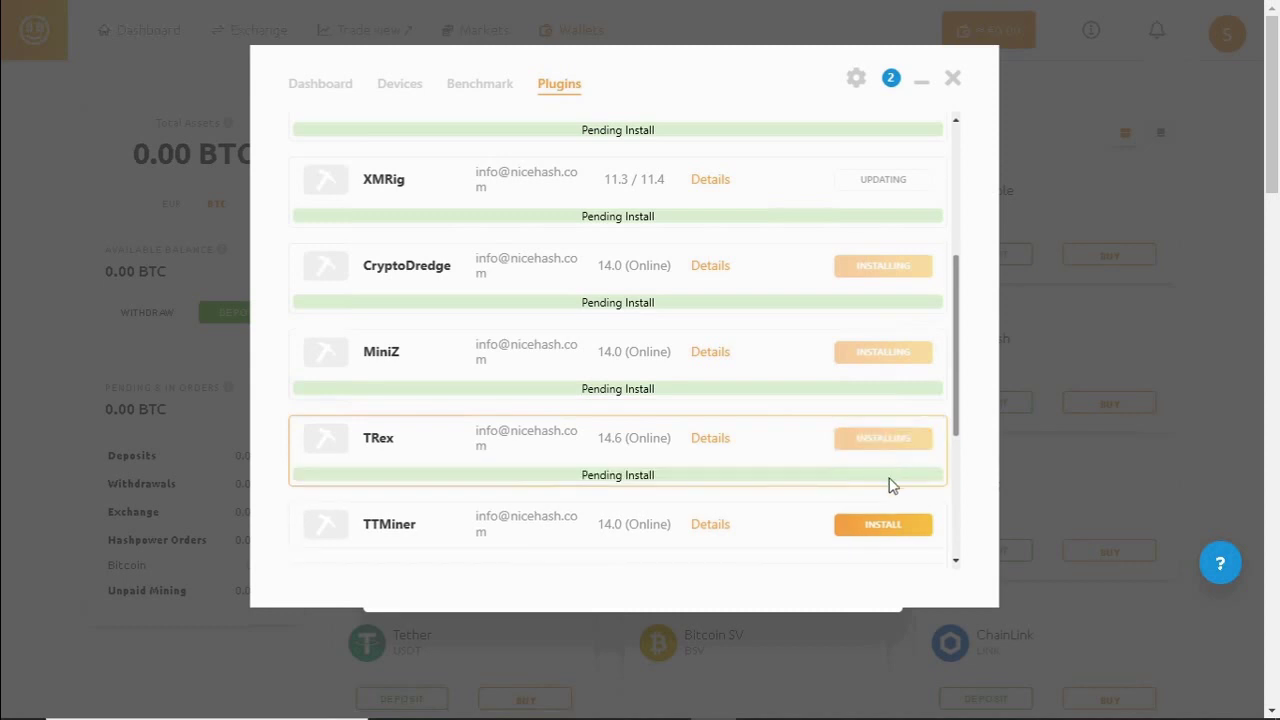
click(880, 537)
Install the remaining ZEnemy, NanoMiner, SRBMiner, TeamRedMiner and WildRig plugins
scroll(879, 495, down, 2)
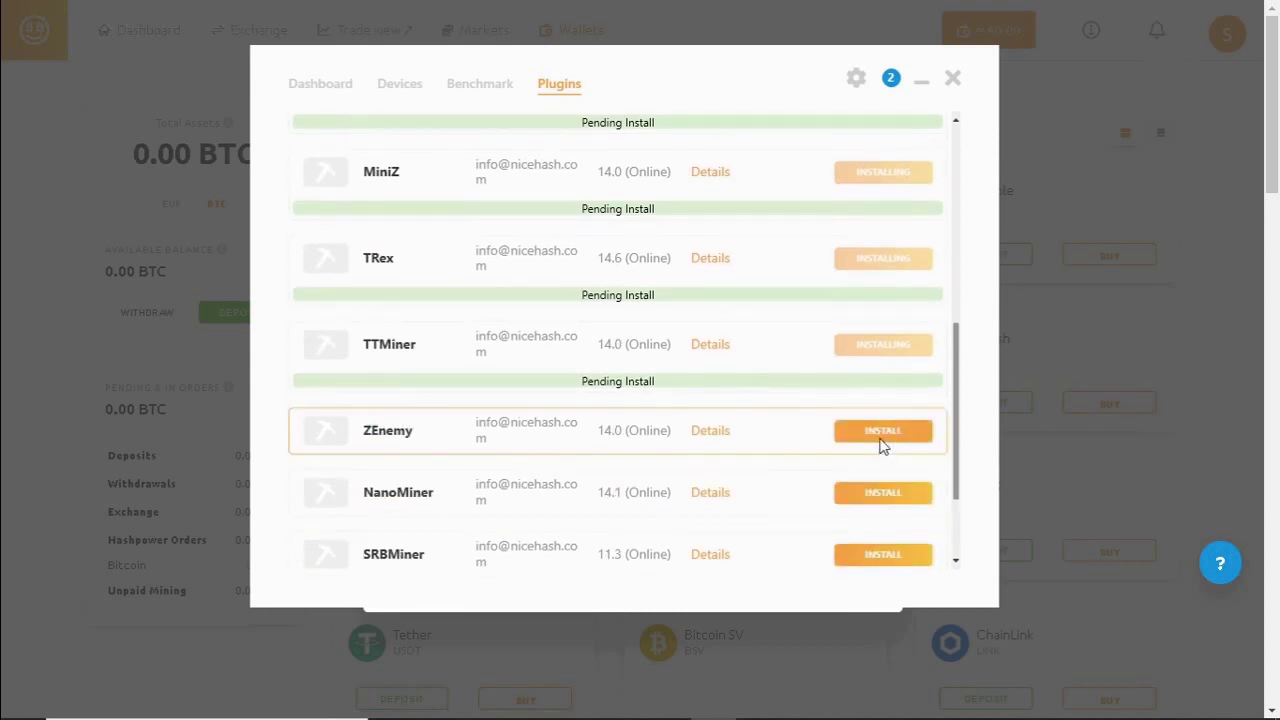
click(883, 444)
click(883, 516)
scroll(884, 492, down, 2)
click(883, 428)
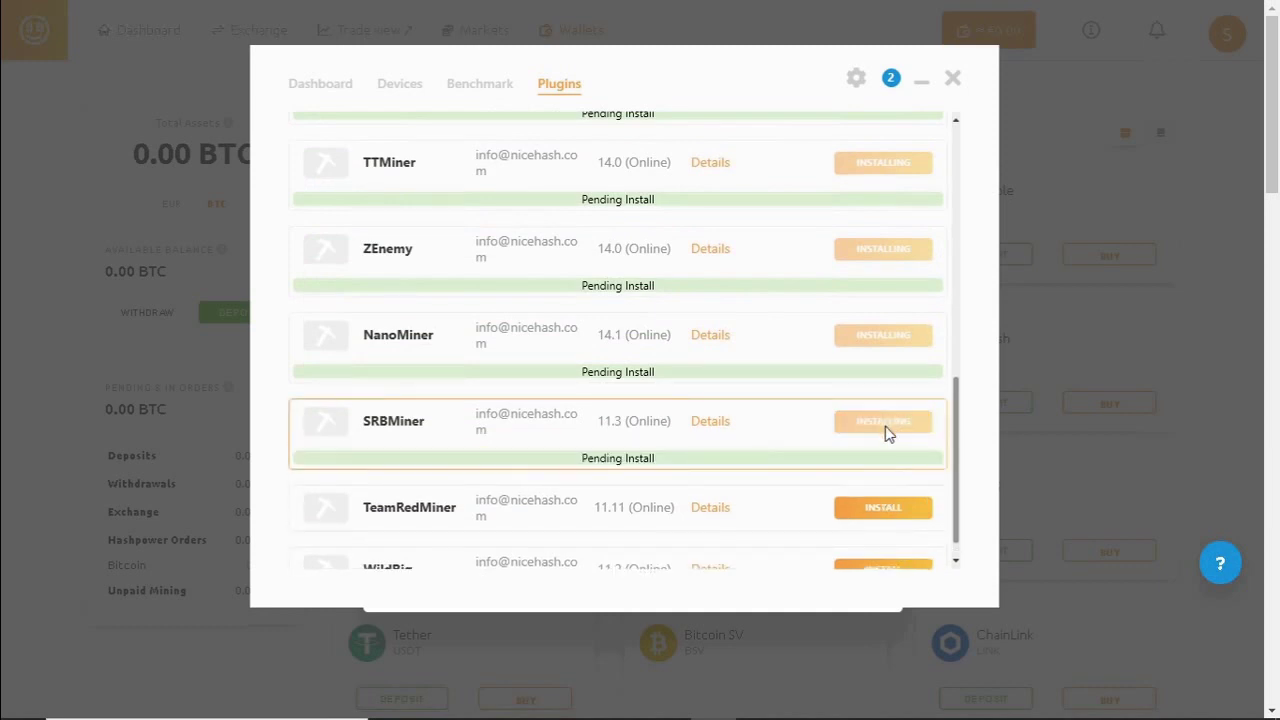
click(883, 507)
scroll(884, 540, down, 1)
click(883, 550)
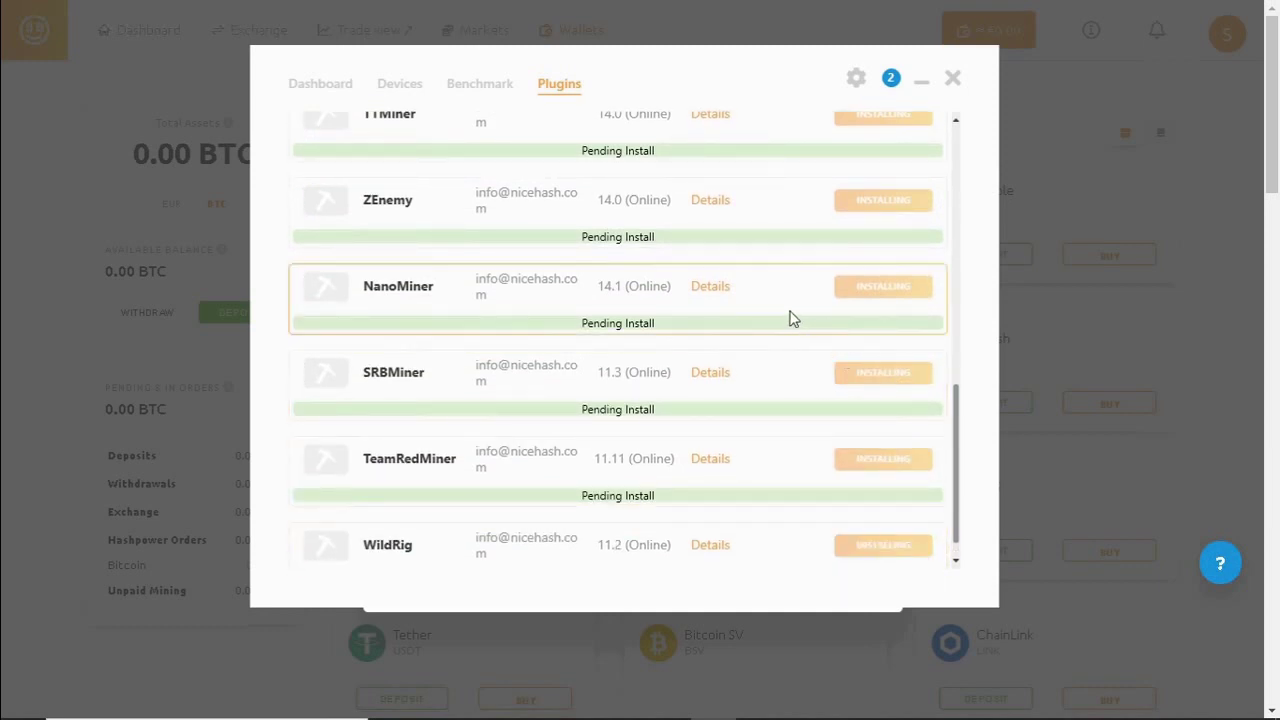
Maximize the miner window, check the plugins' installation progress and update lolMiner to version 13.12 again
scroll(787, 320, up, 7)
scroll(783, 330, up, 1)
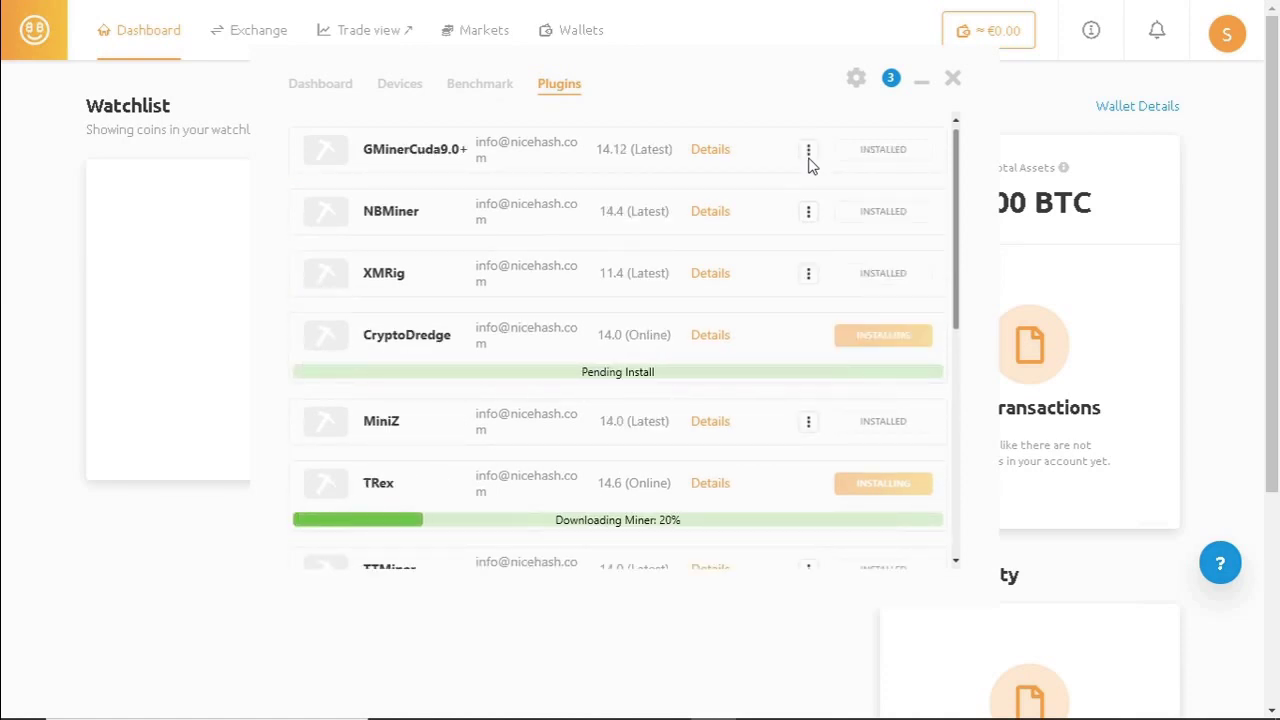
double_click(757, 69)
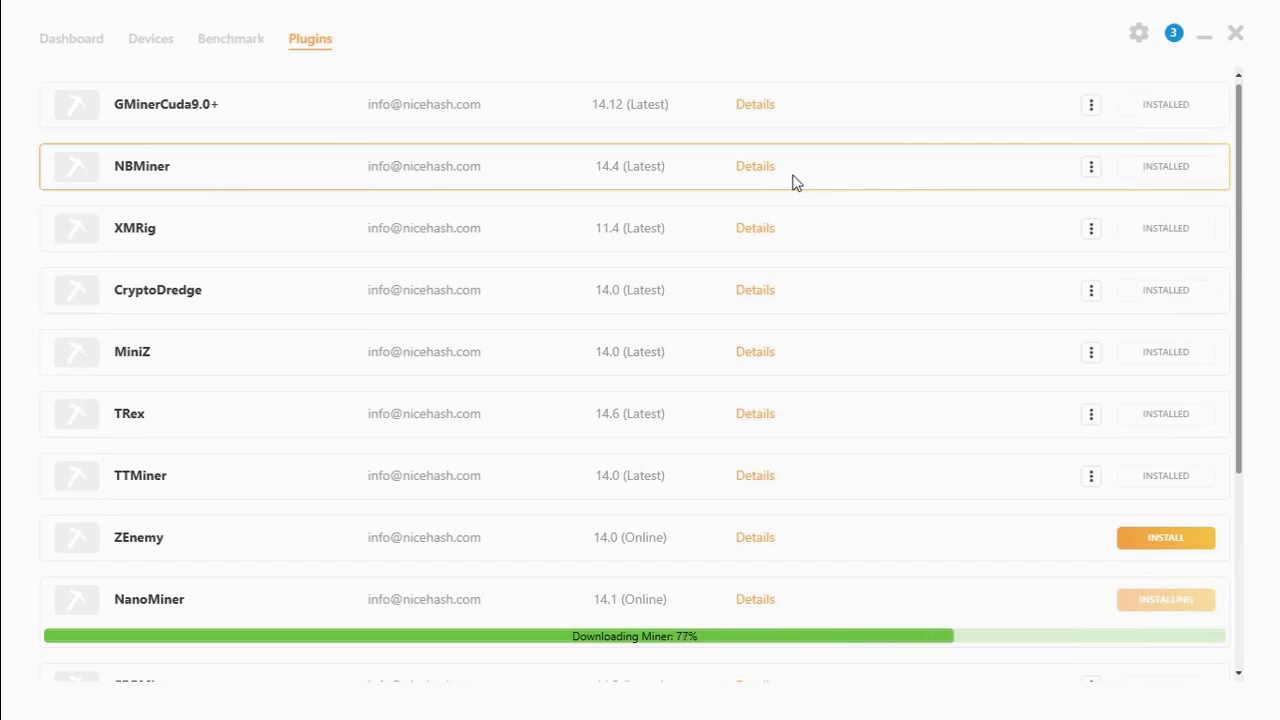
scroll(906, 294, down, 3)
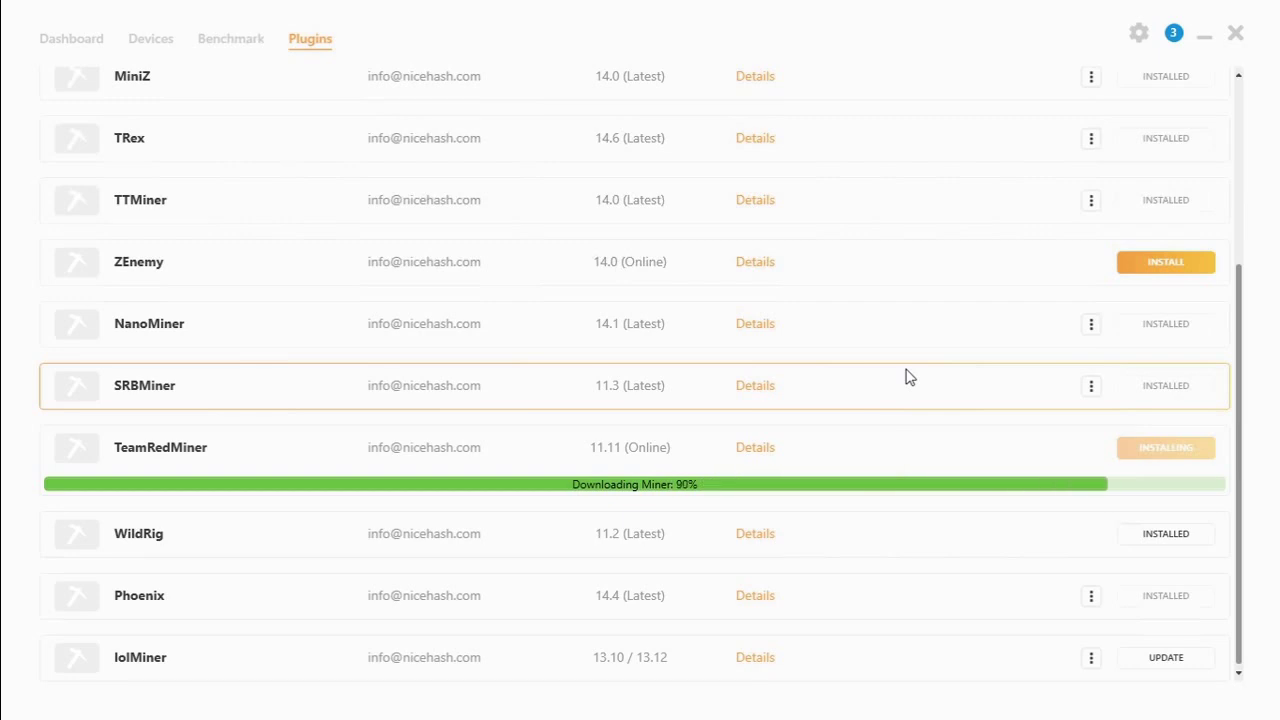
scroll(1000, 322, up, 3)
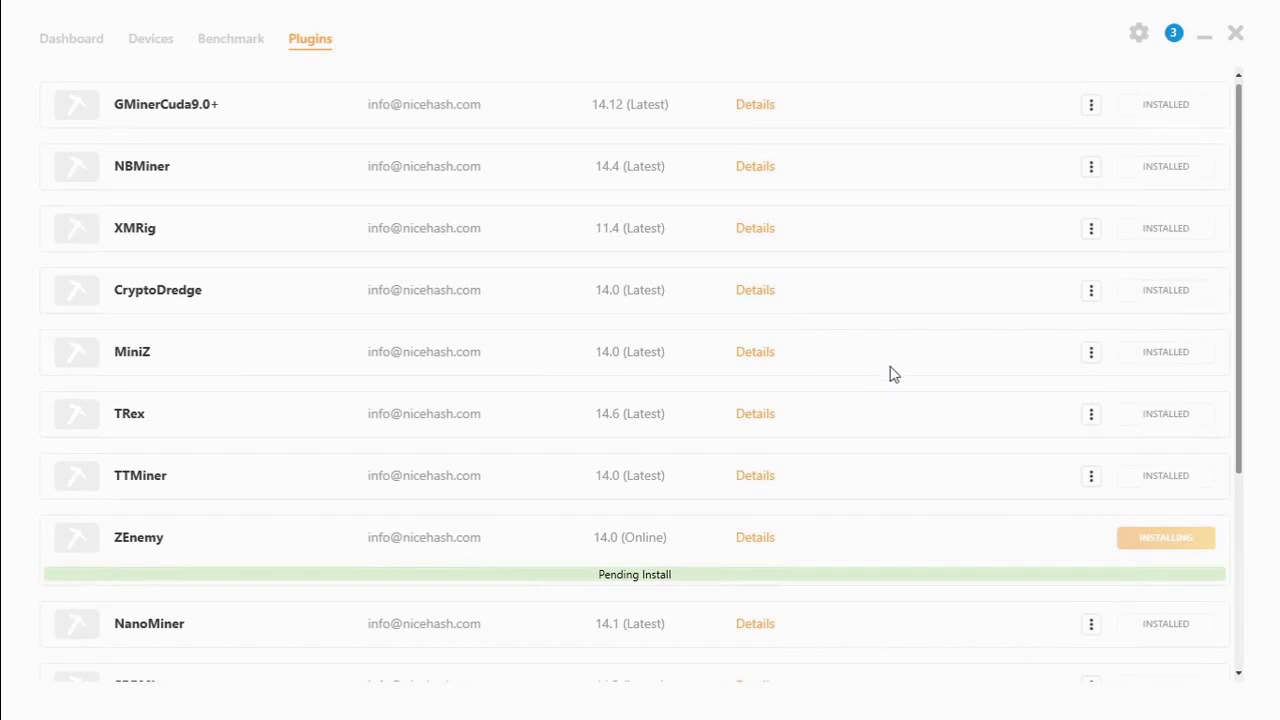
scroll(893, 374, down, 3)
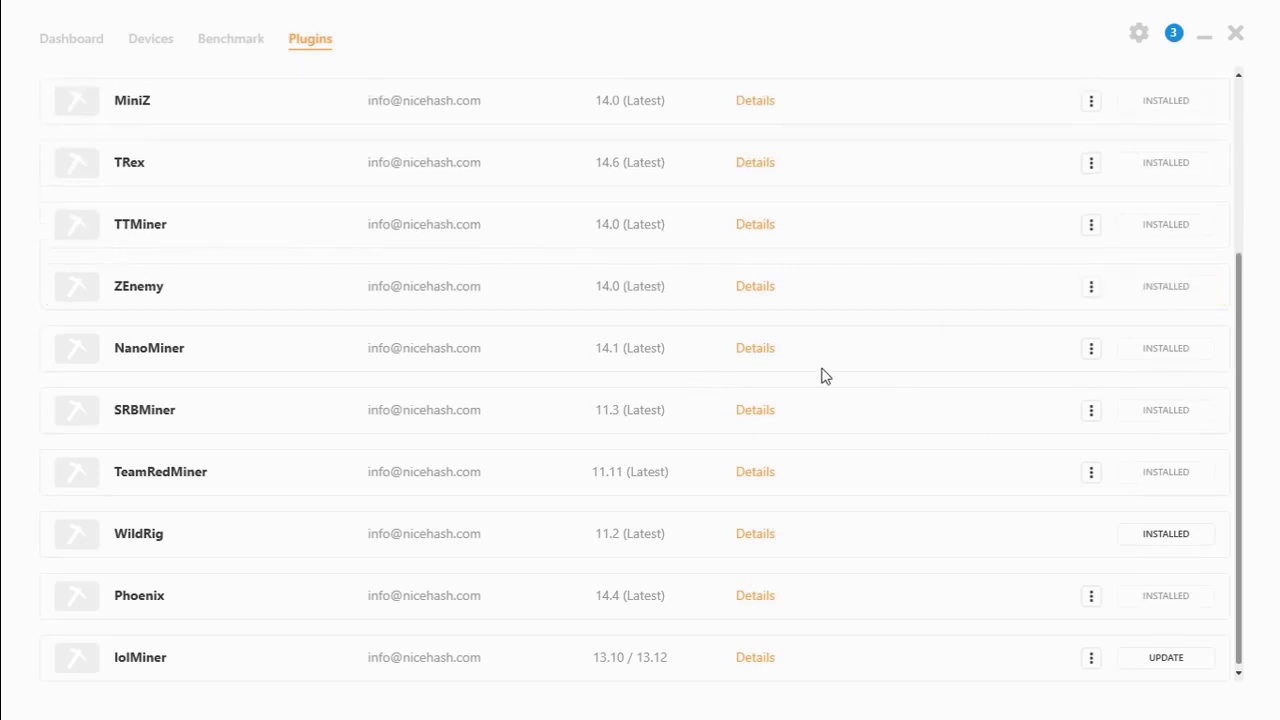
click(1193, 660)
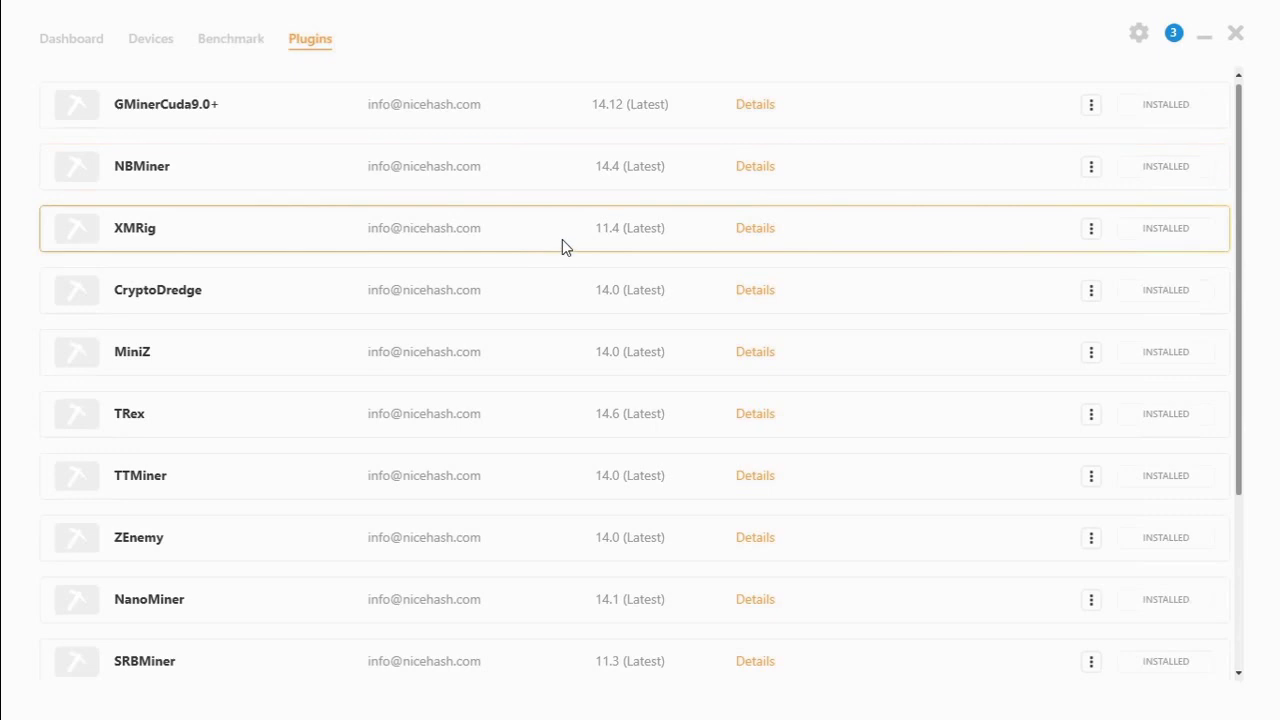
Enable all benchmark algorithms for the AMD Radeon RX 5700 XT 8GB
click(231, 38)
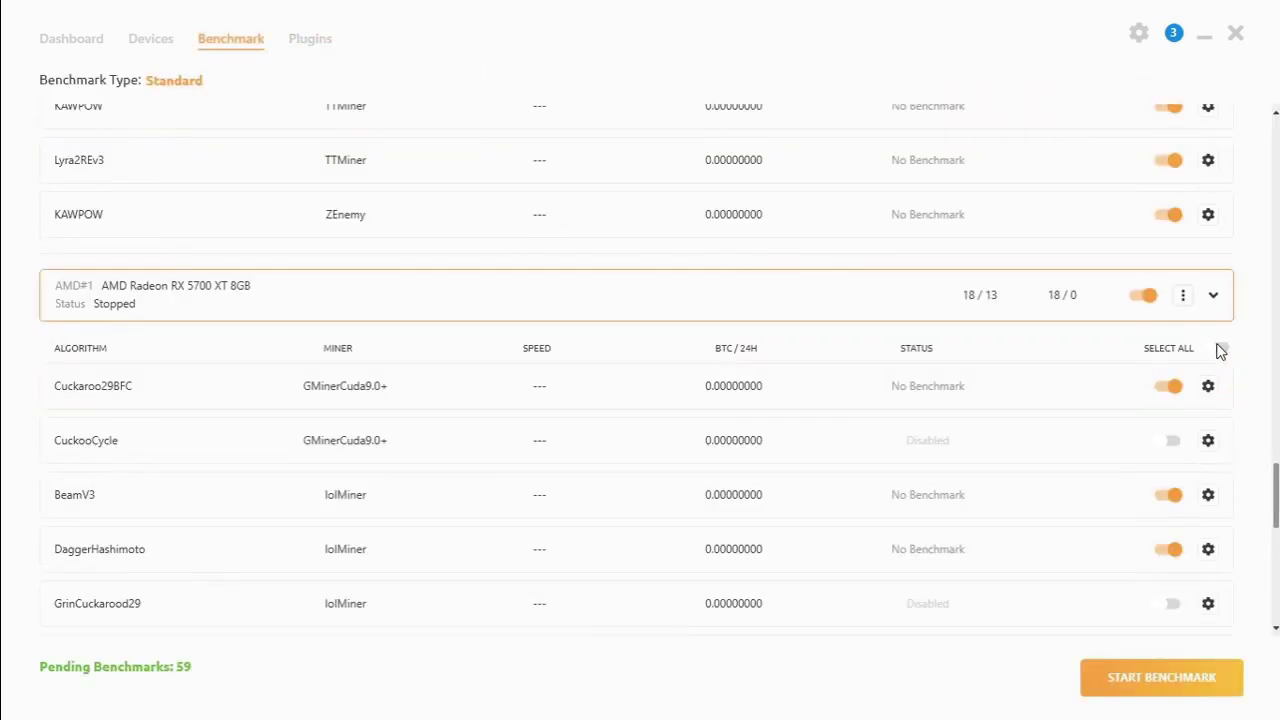
click(1220, 347)
Examine the algorithms and miners enabled for benchmarking on each graphics card
scroll(800, 457, up, 15)
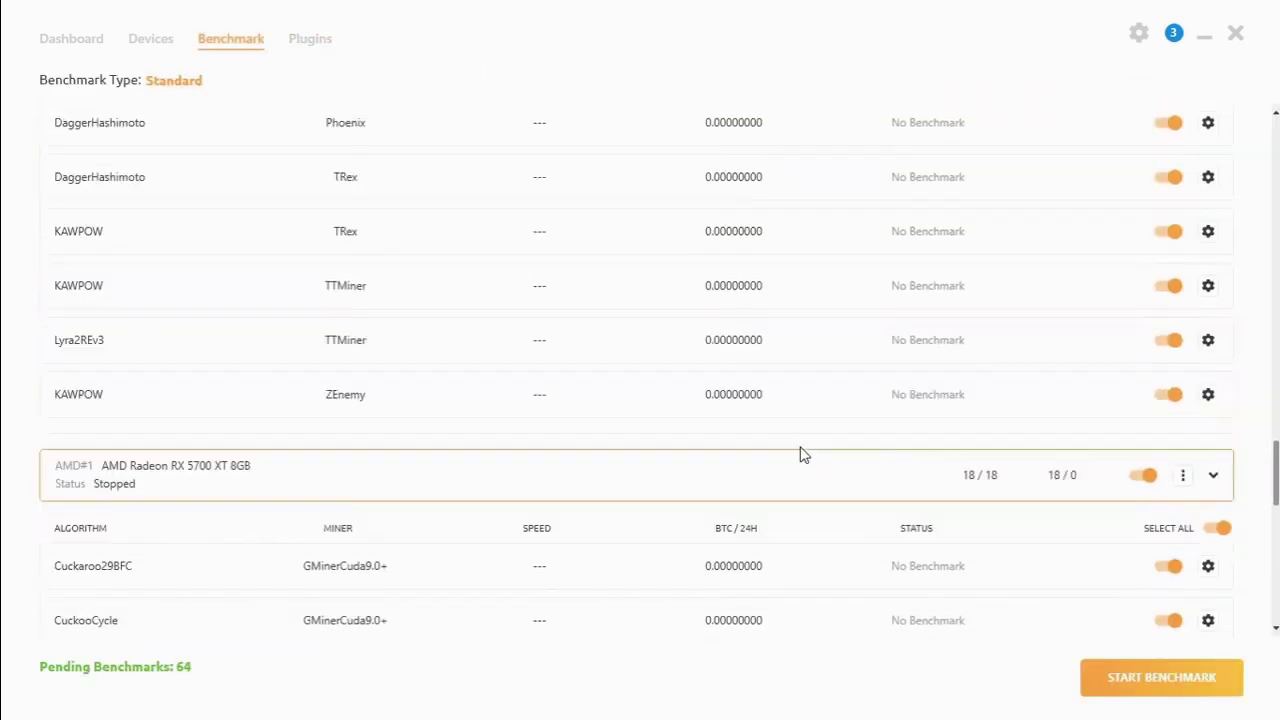
scroll(800, 453, up, 13)
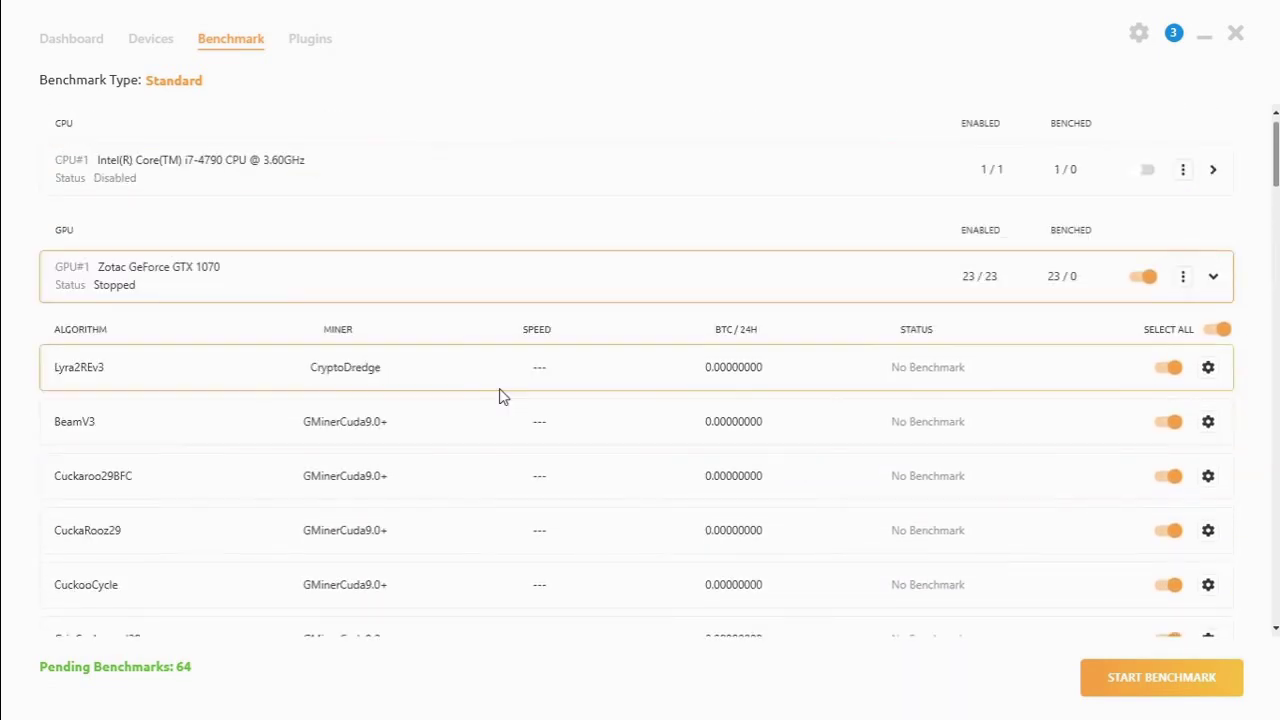
scroll(119, 465, down, 7)
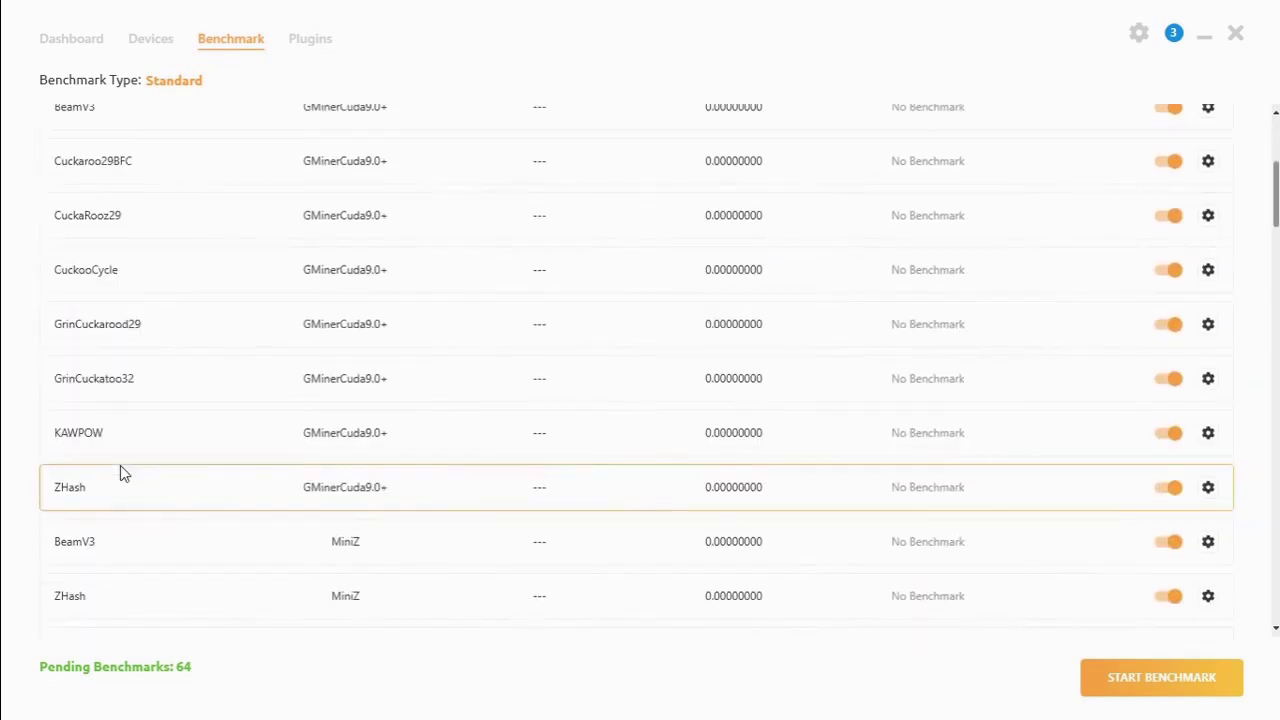
scroll(120, 465, up, 7)
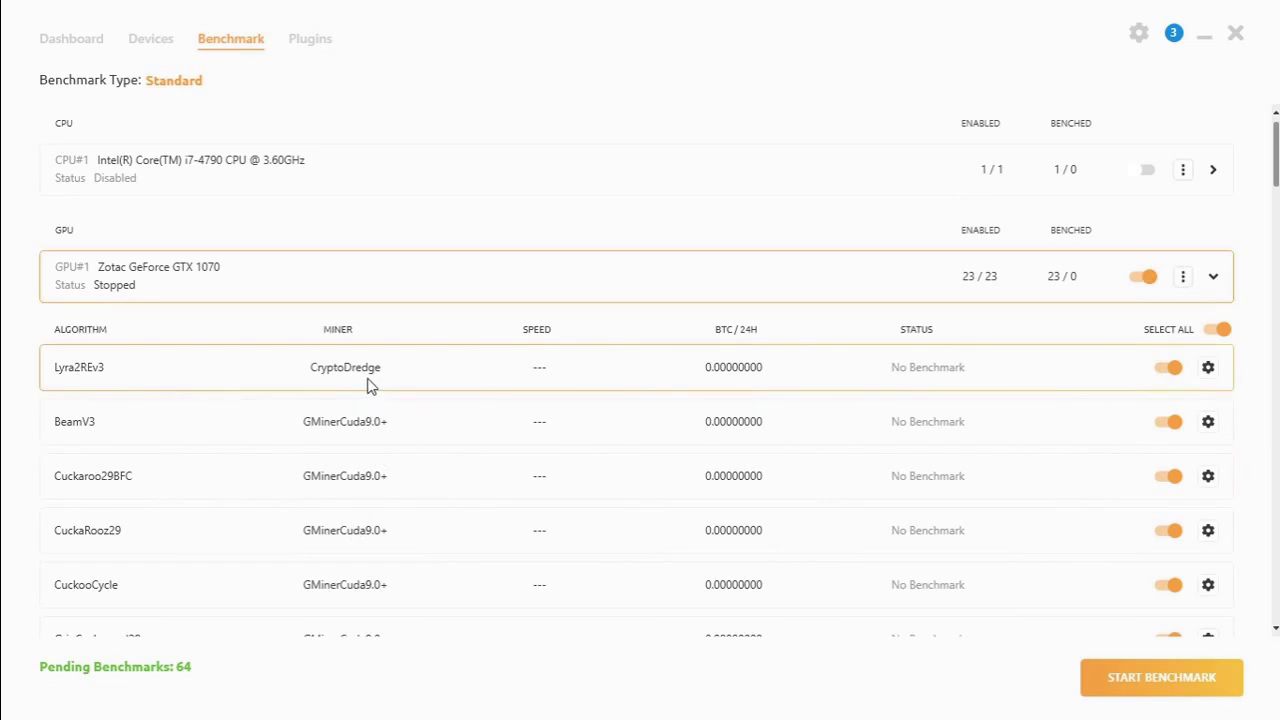
scroll(368, 385, down, 2)
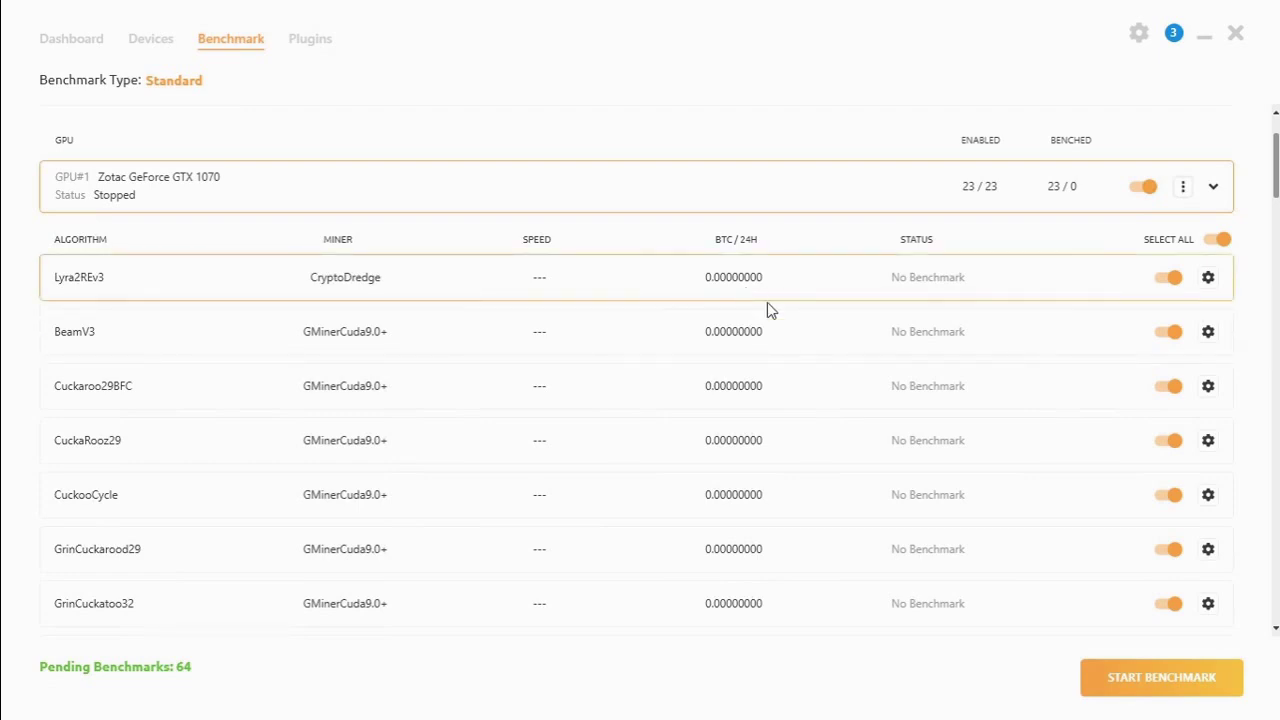
scroll(945, 360, up, 1)
scroll(929, 440, down, 12)
scroll(929, 440, down, 9)
scroll(929, 440, down, 15)
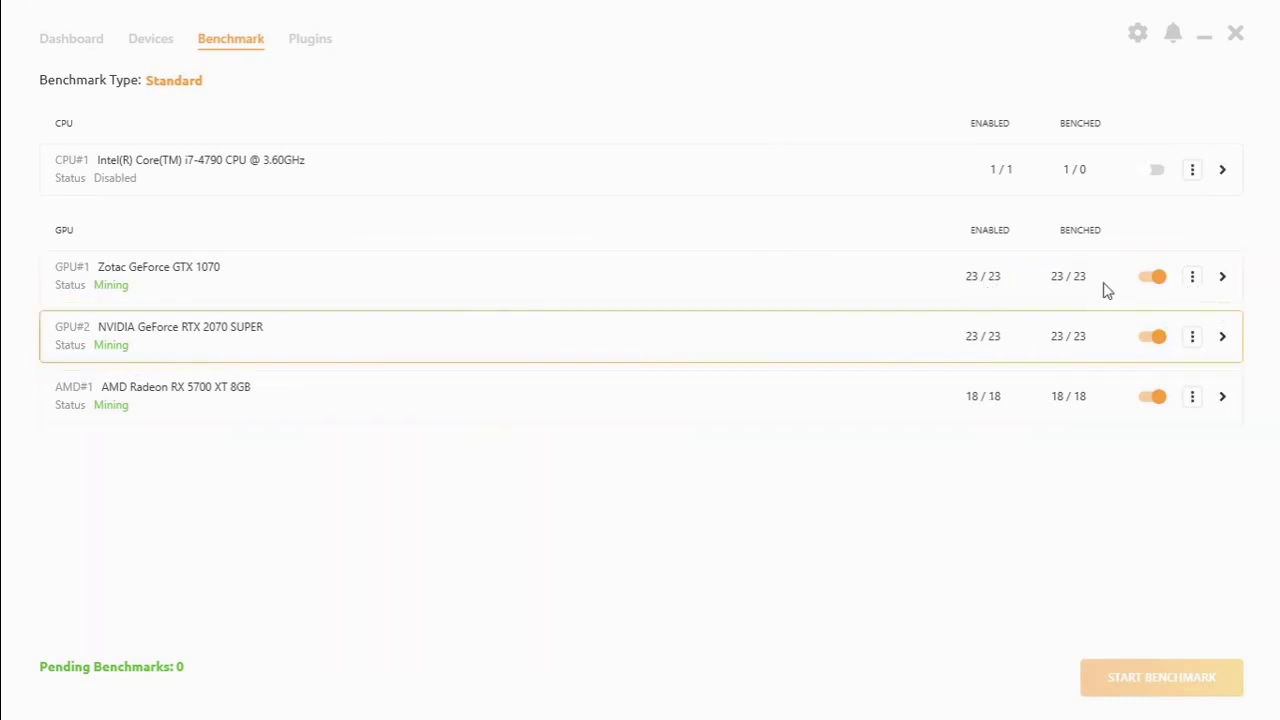
Expand the Zotac GeForce GTX 1070's benchmark results, sort them by status and examine each algorithm's outcome
click(1222, 280)
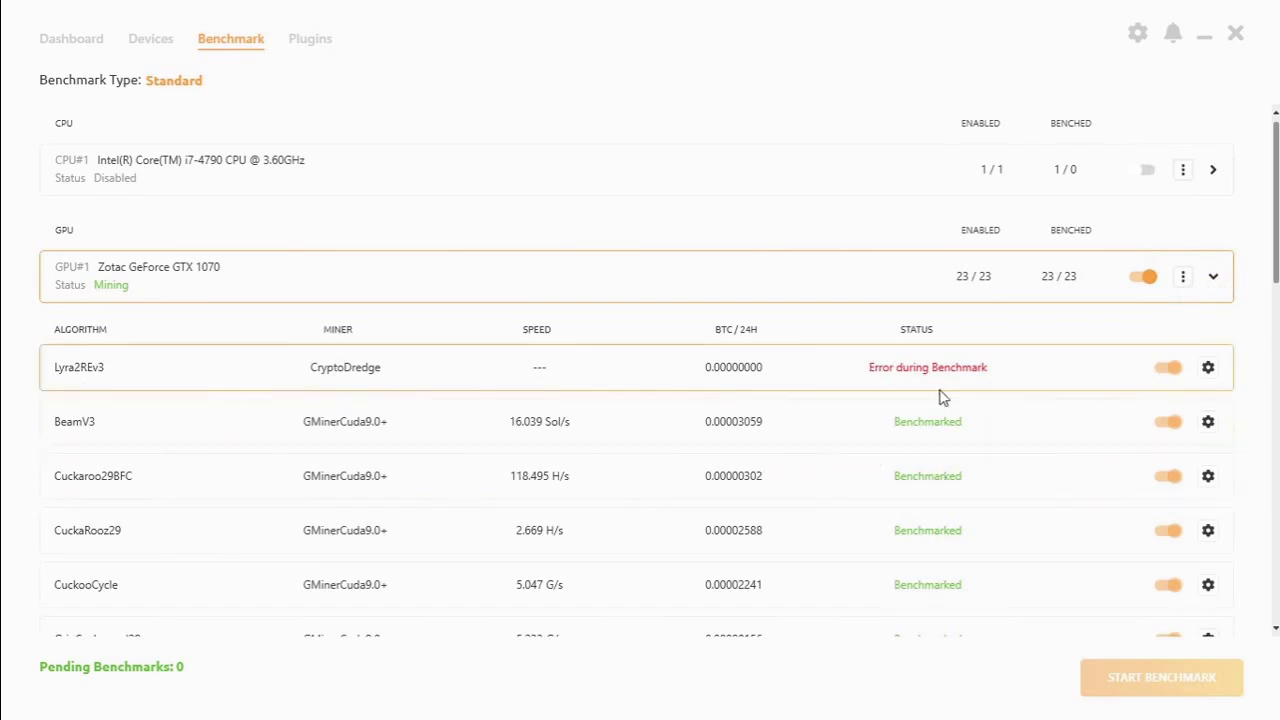
click(913, 333)
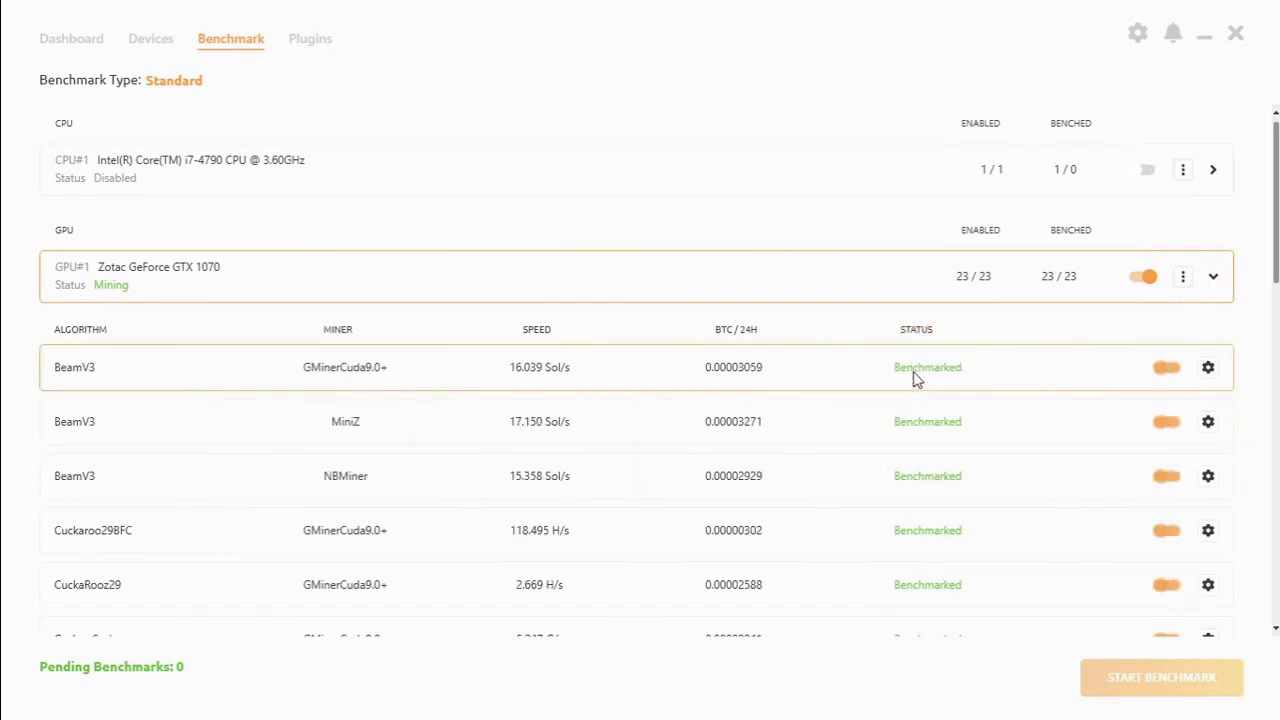
scroll(916, 384, down, 5)
scroll(916, 388, down, 10)
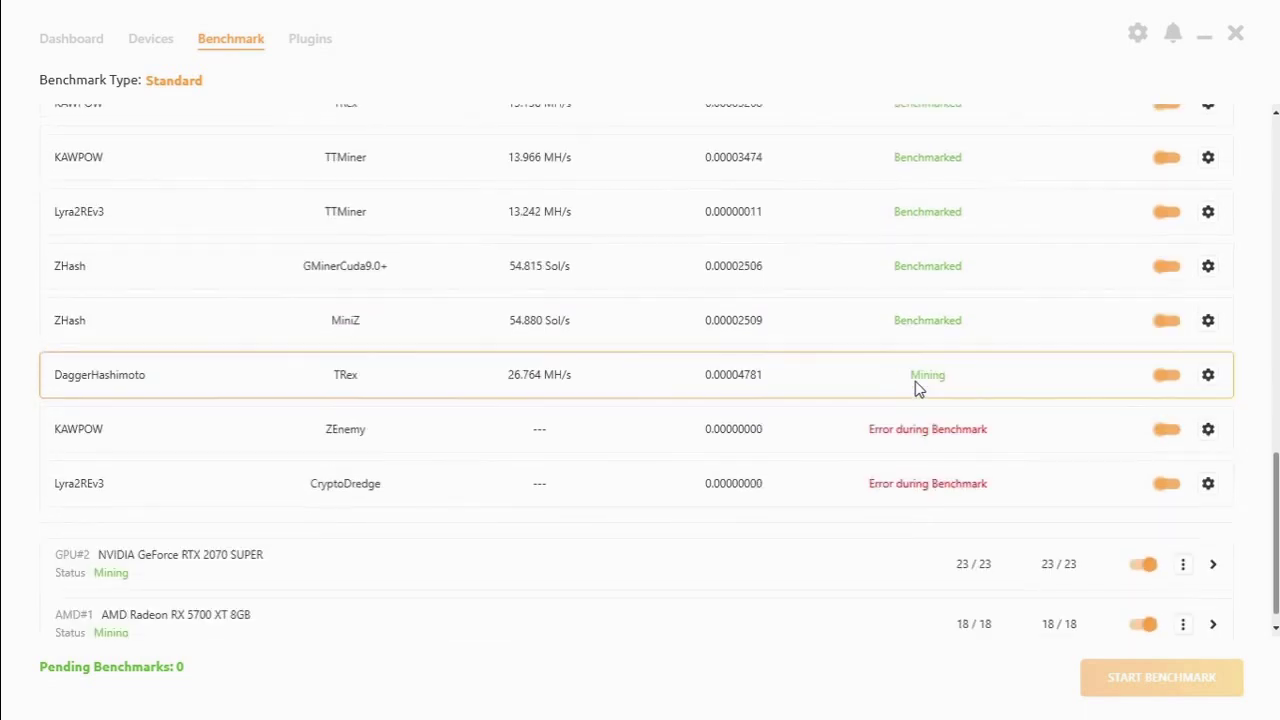
scroll(916, 388, up, 13)
scroll(916, 388, up, 4)
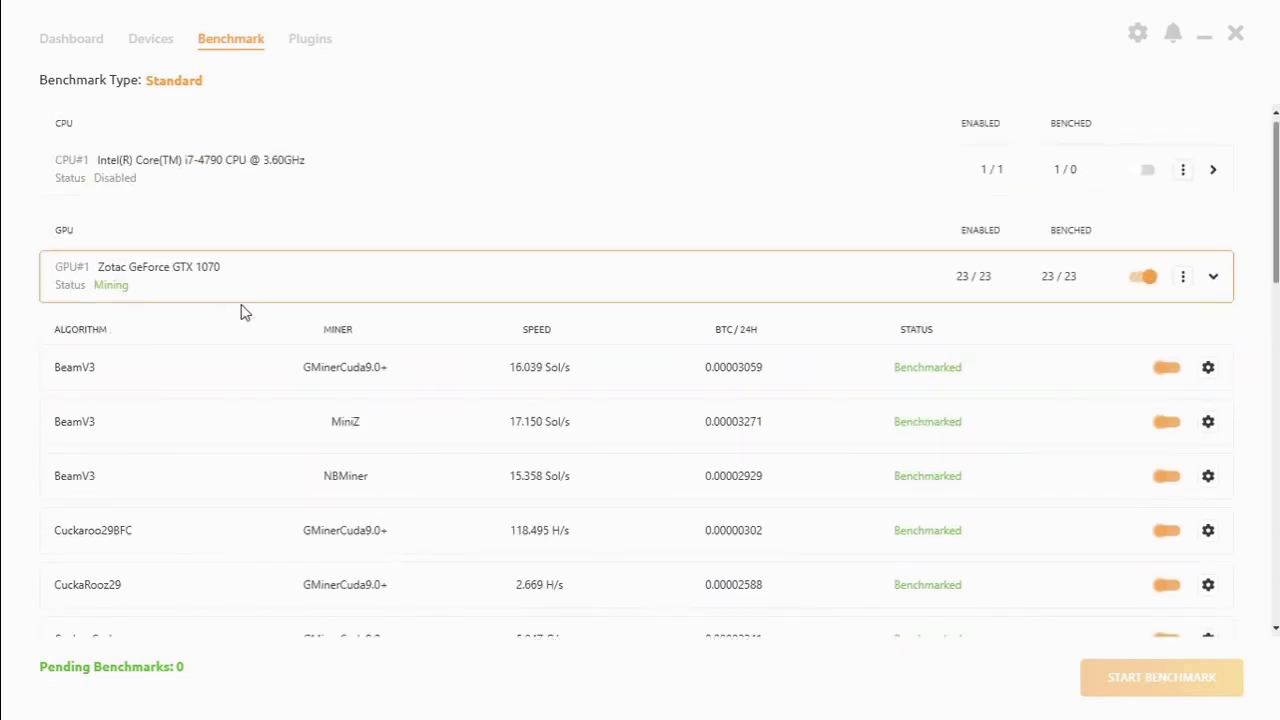
scroll(926, 491, down, 7)
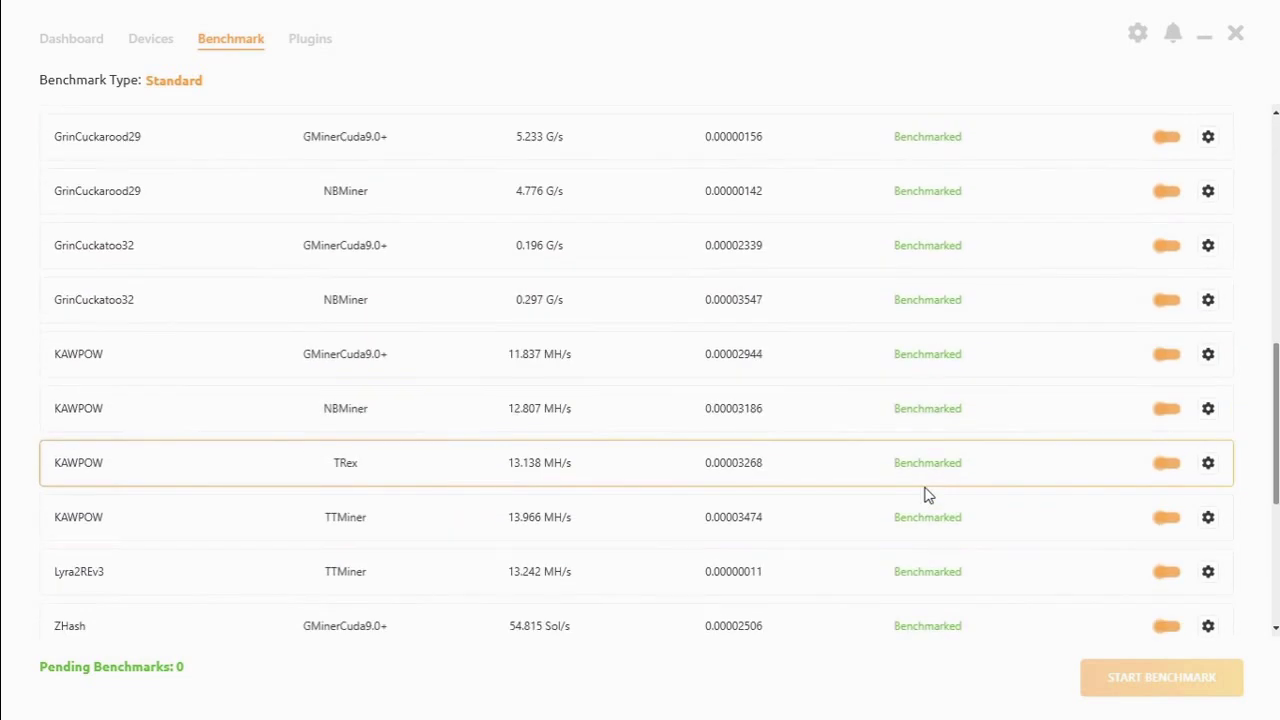
scroll(926, 494, down, 4)
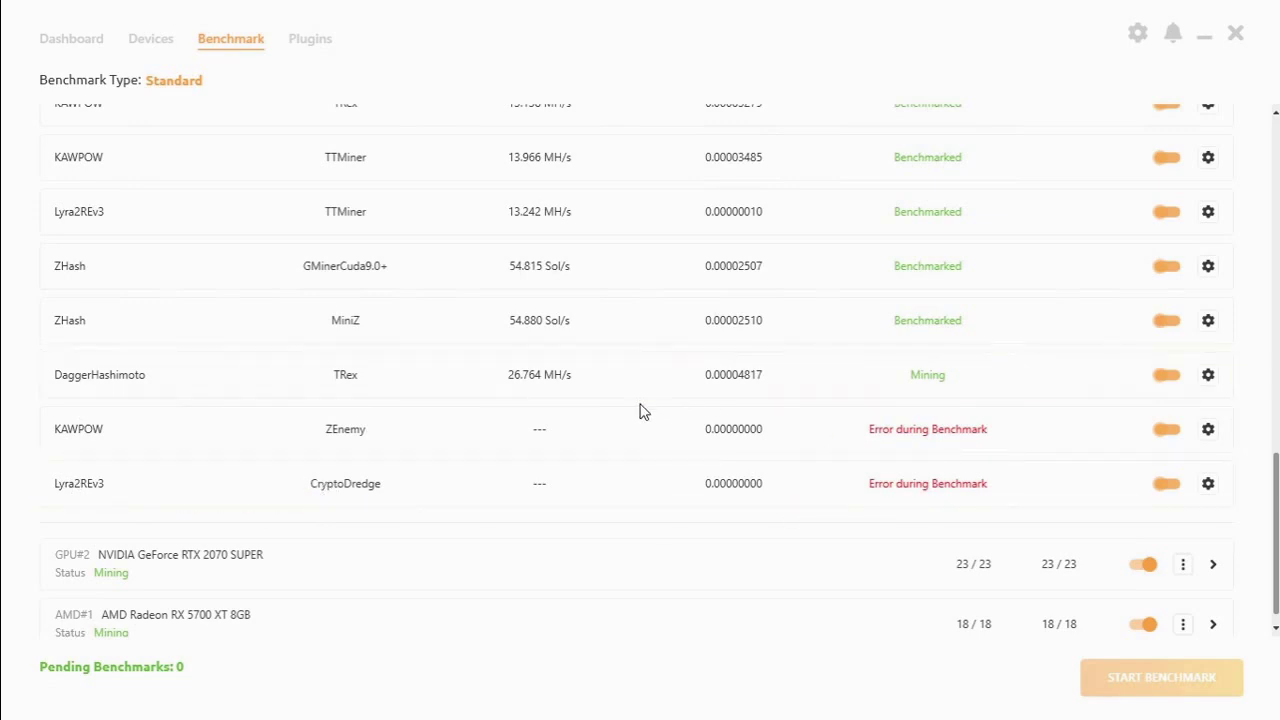
scroll(610, 500, up, 15)
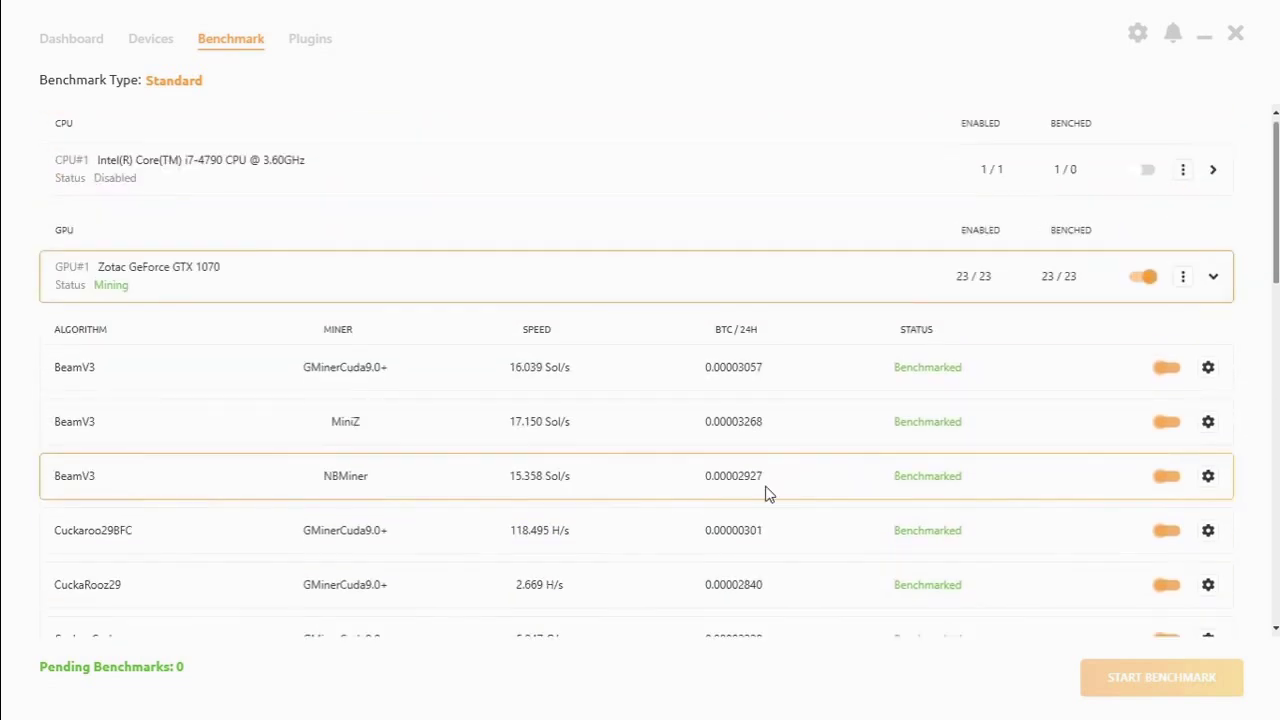
Sort the GTX 1070's benchmark results by BTC / 24H from highest to lowest and compare the algorithms' profitability
click(736, 338)
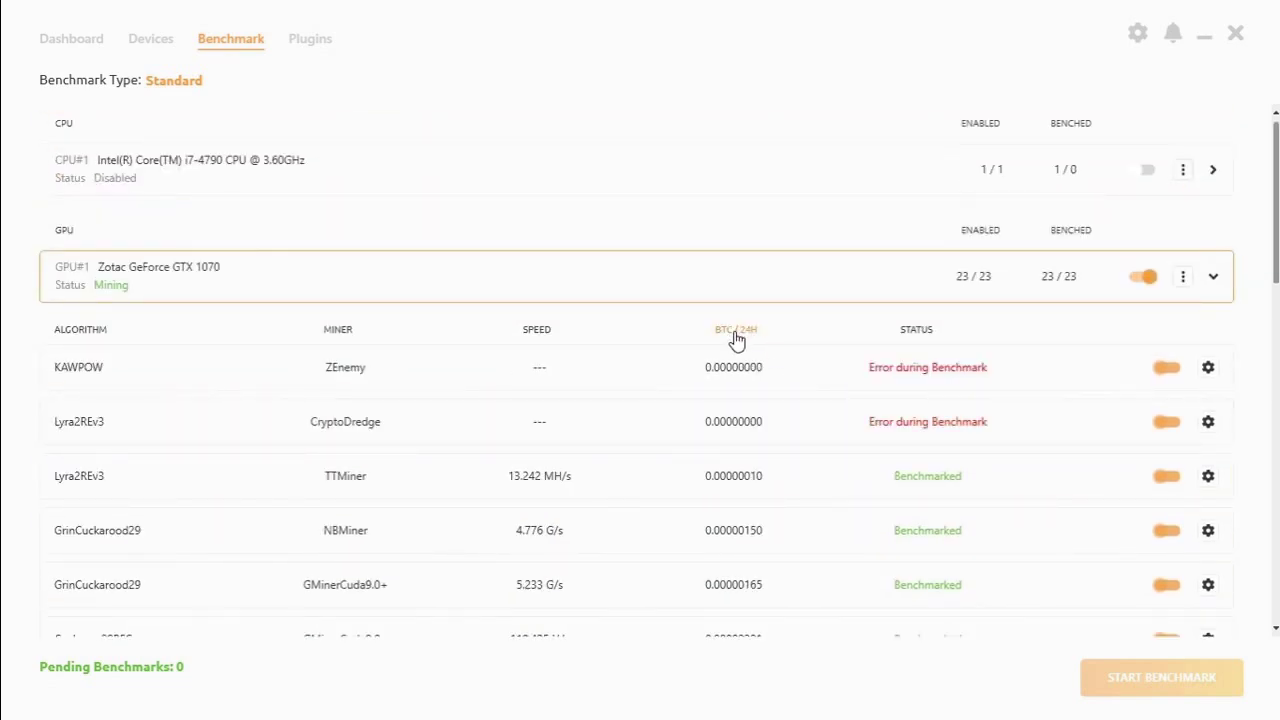
click(736, 338)
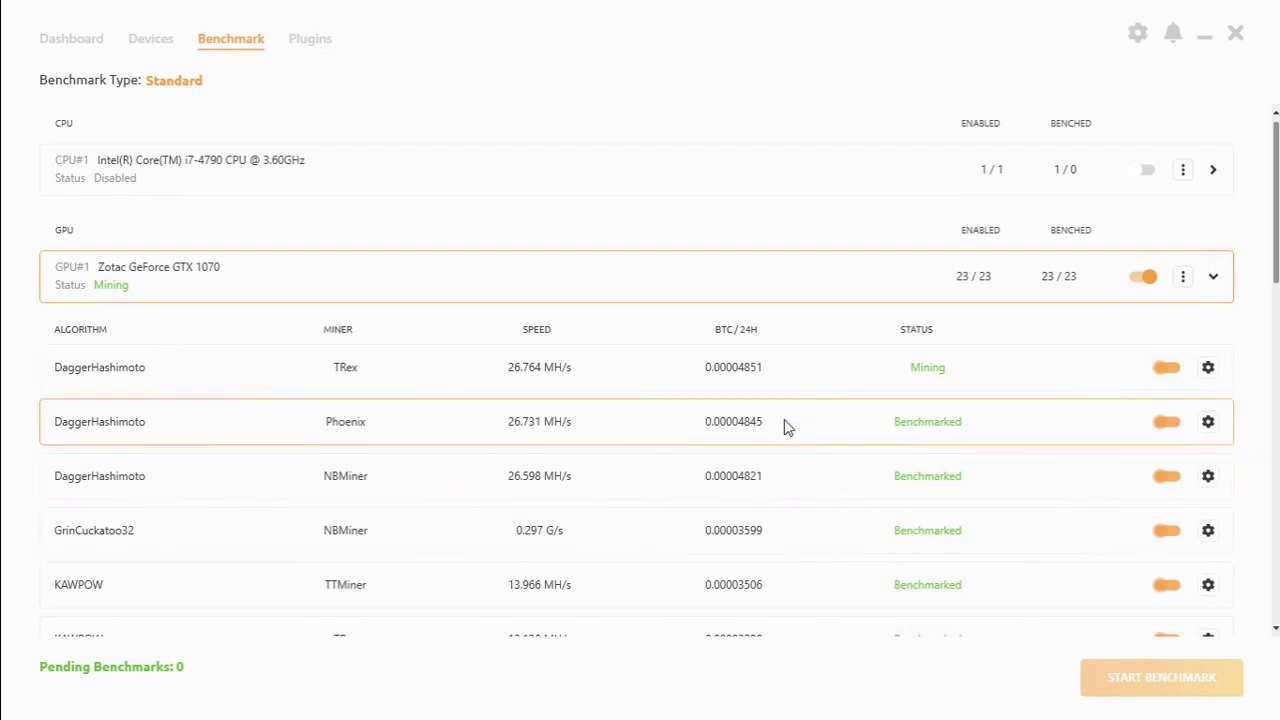
scroll(794, 450, down, 5)
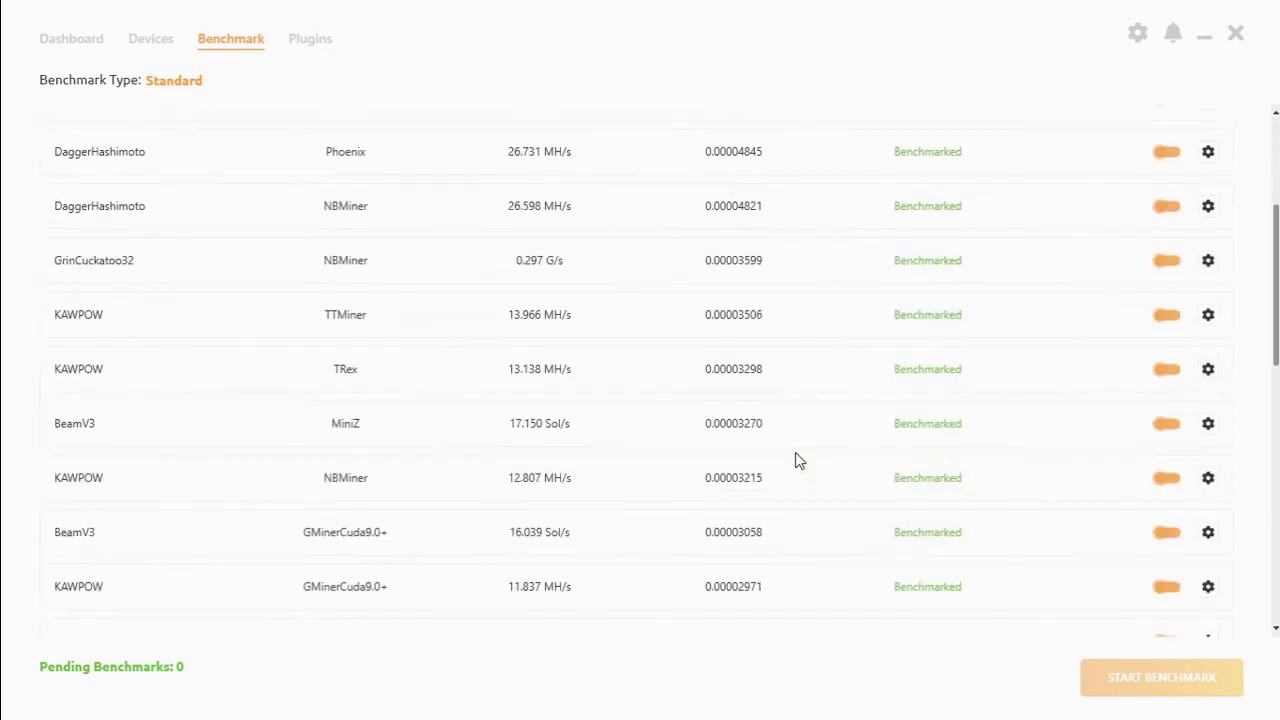
scroll(794, 458, up, 5)
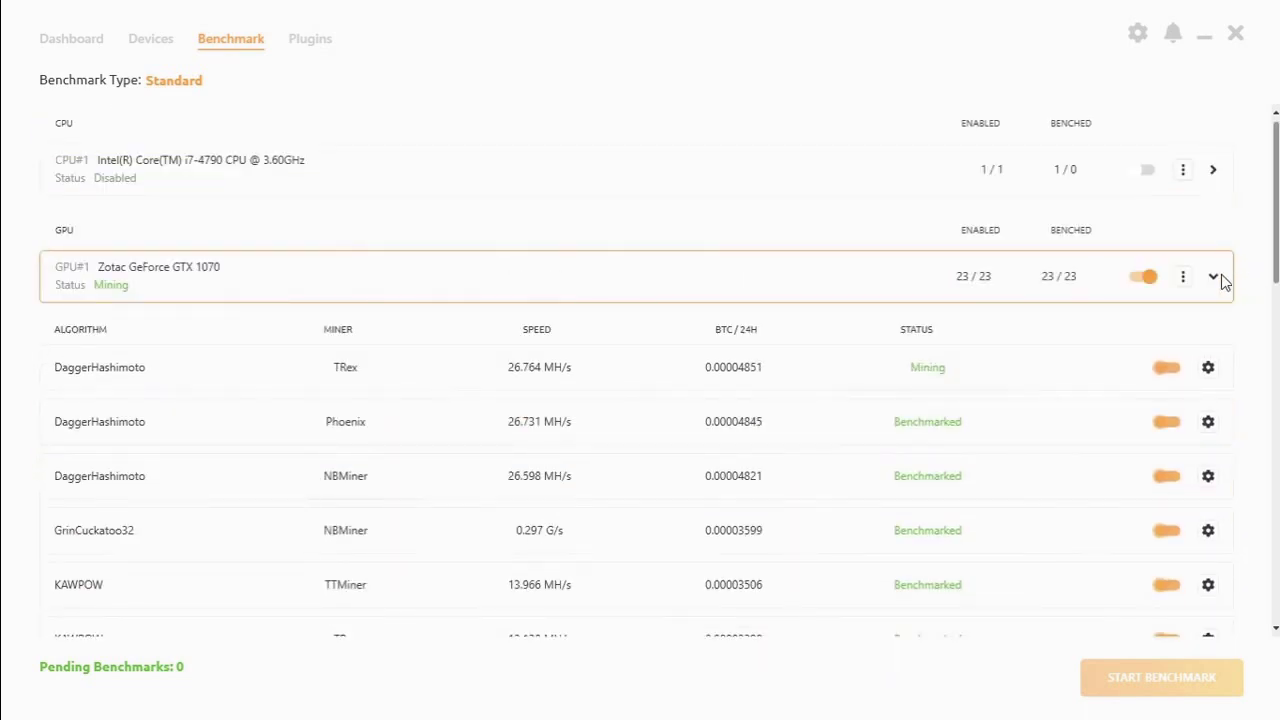
Sort the RTX 2070 SUPER's benchmark results by BTC / 24H from highest to lowest and compare the algorithms' profitability
click(1220, 279)
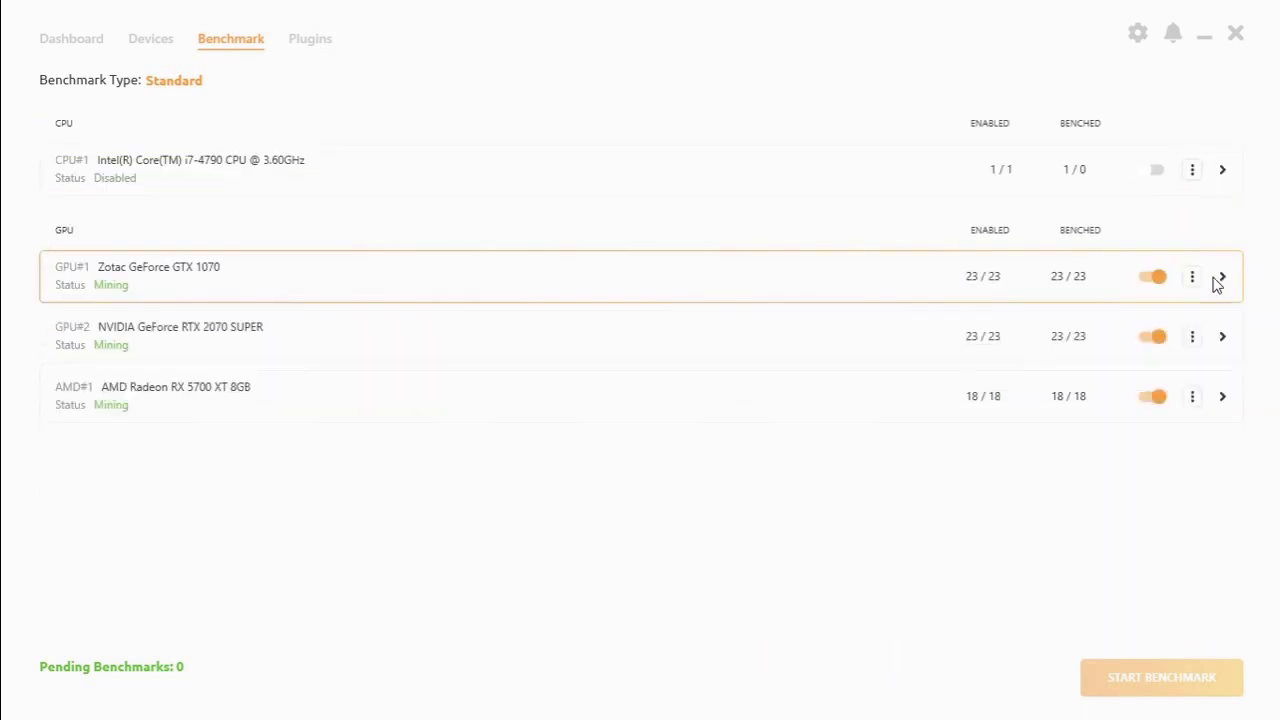
click(1222, 337)
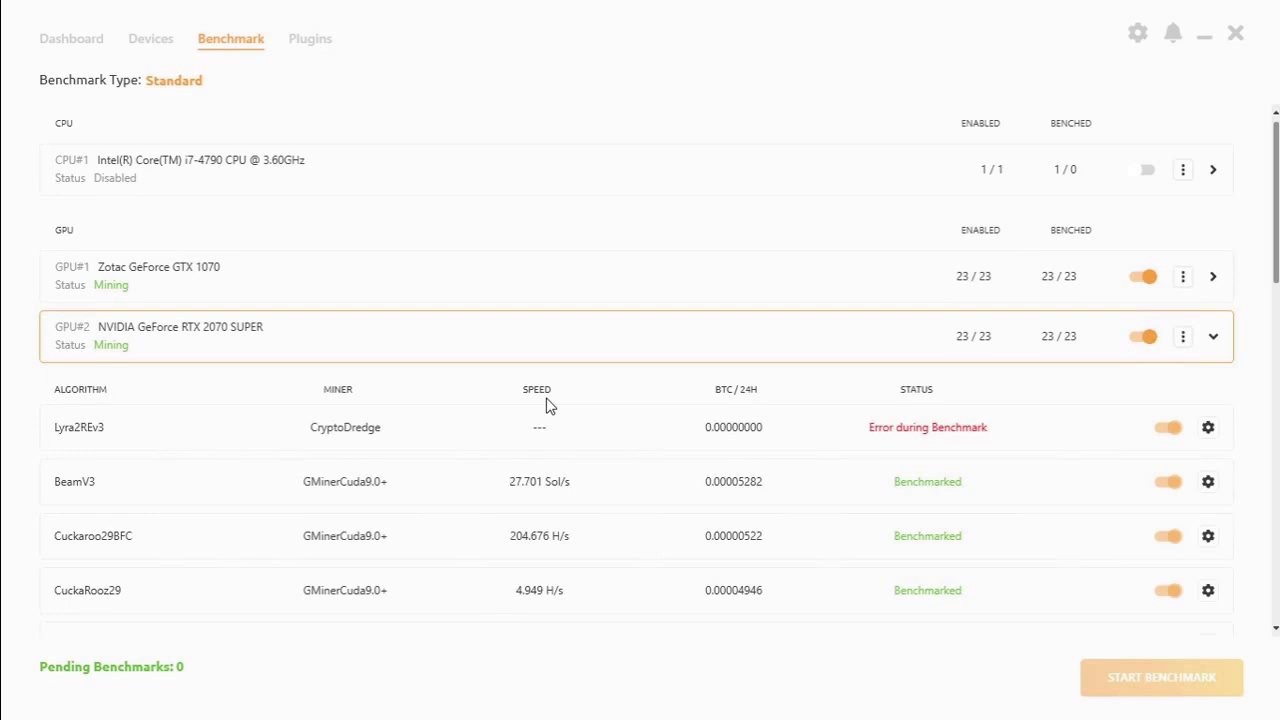
click(727, 393)
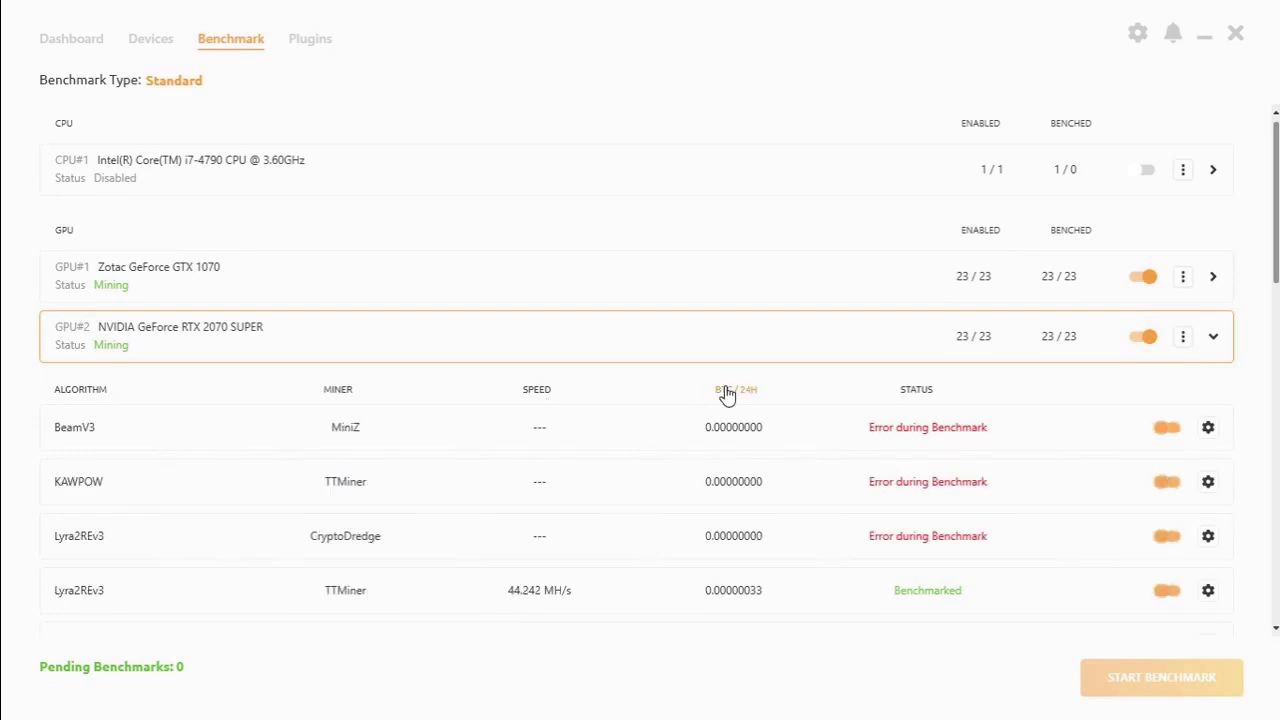
click(727, 393)
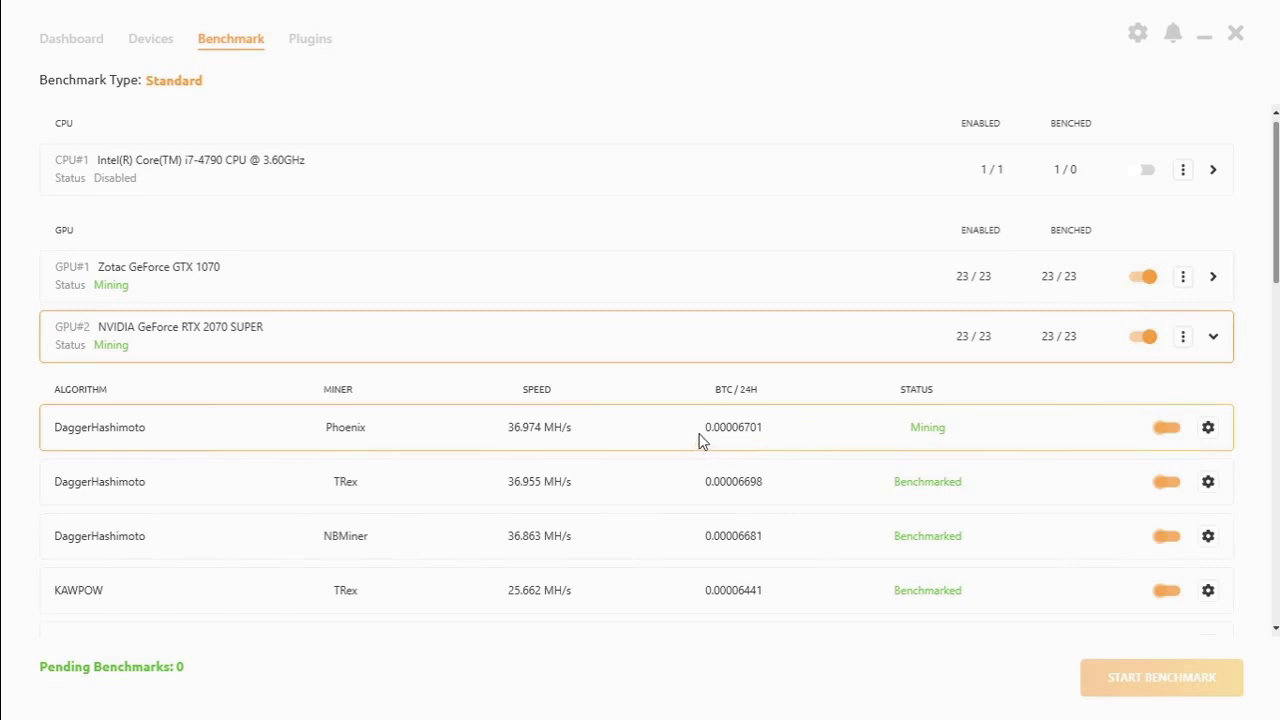
click(675, 348)
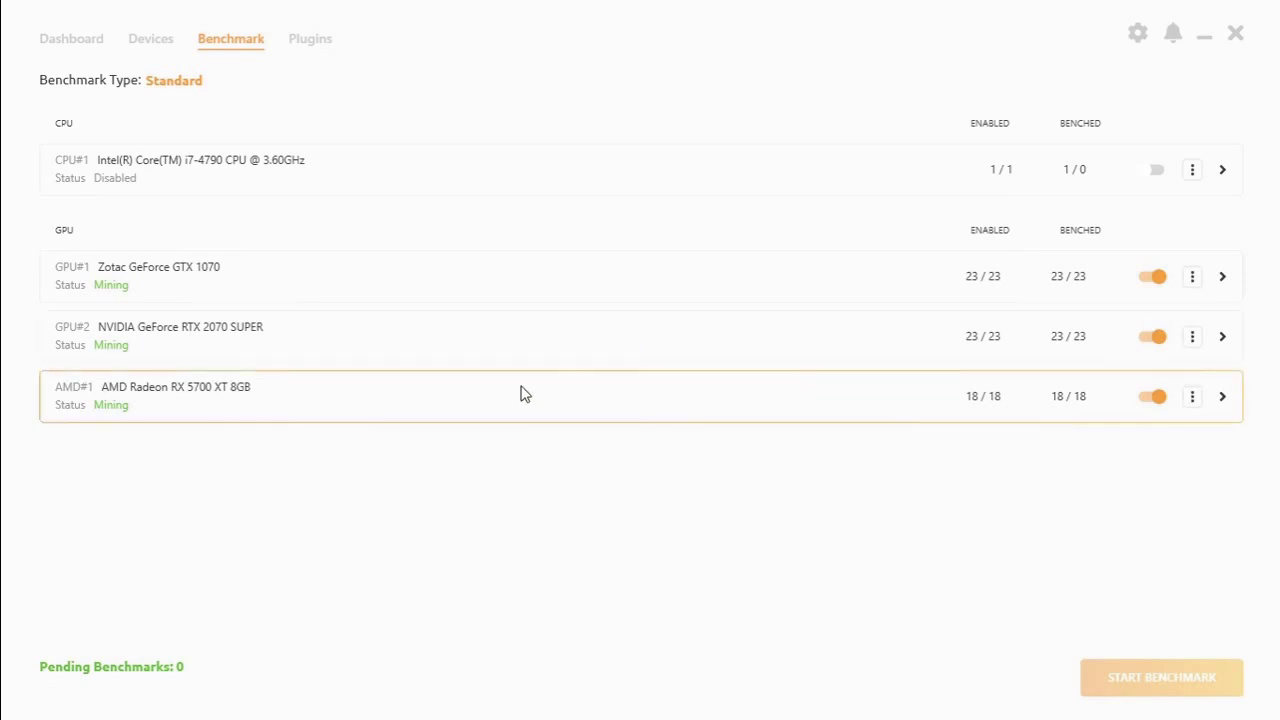
Sort the AMD Radeon RX 5700 XT's benchmark results by BTC / 24H from highest to lowest and compare its miners and algorithms
click(1225, 402)
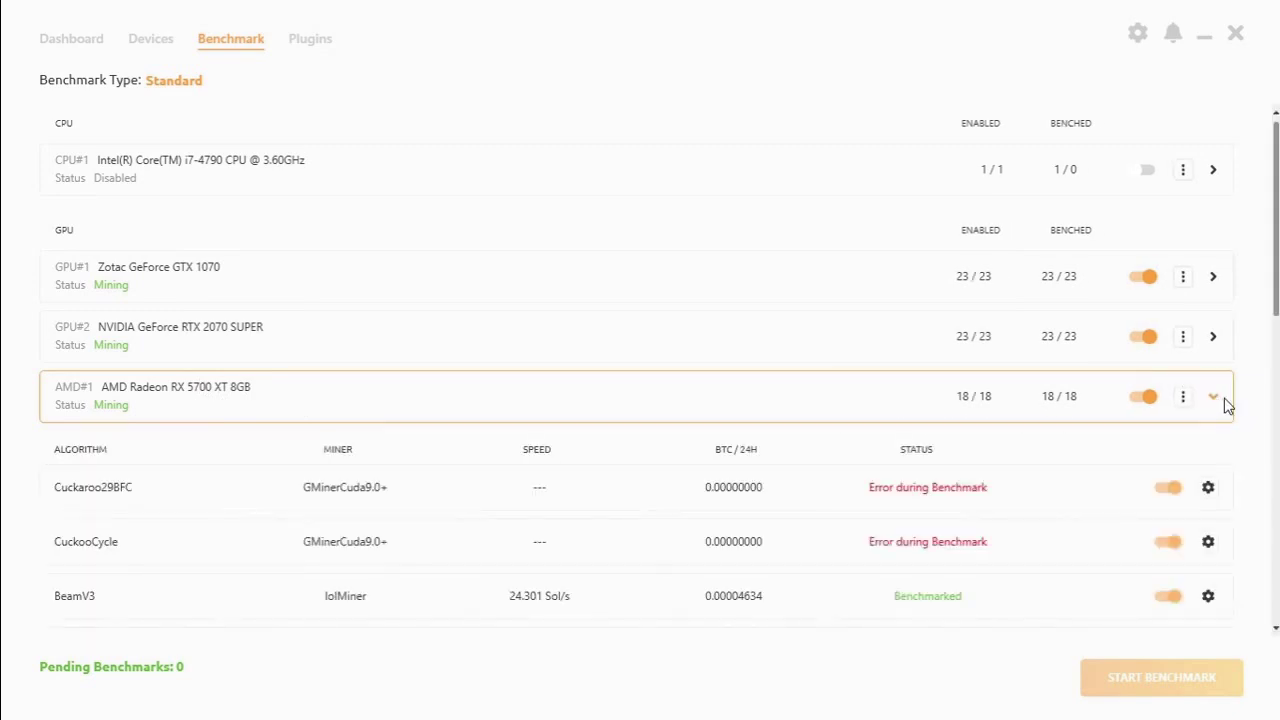
click(720, 452)
click(720, 452)
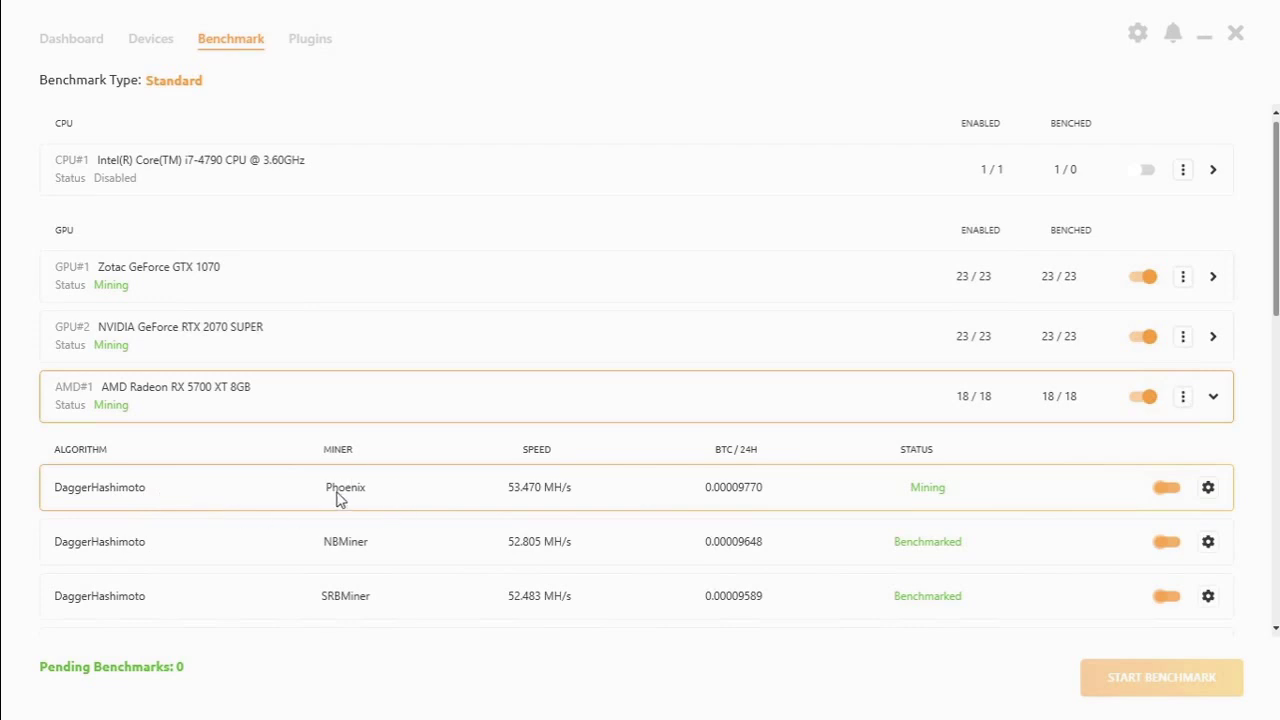
scroll(340, 497, down, 5)
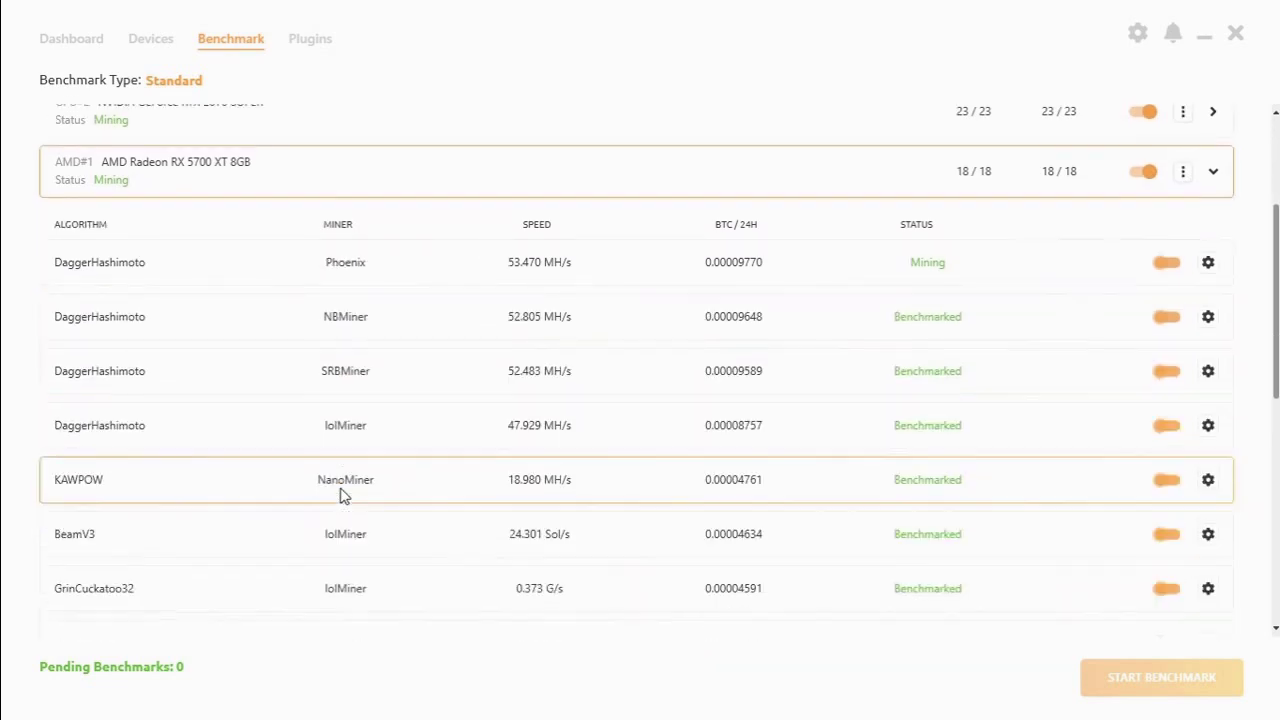
scroll(340, 497, down, 1)
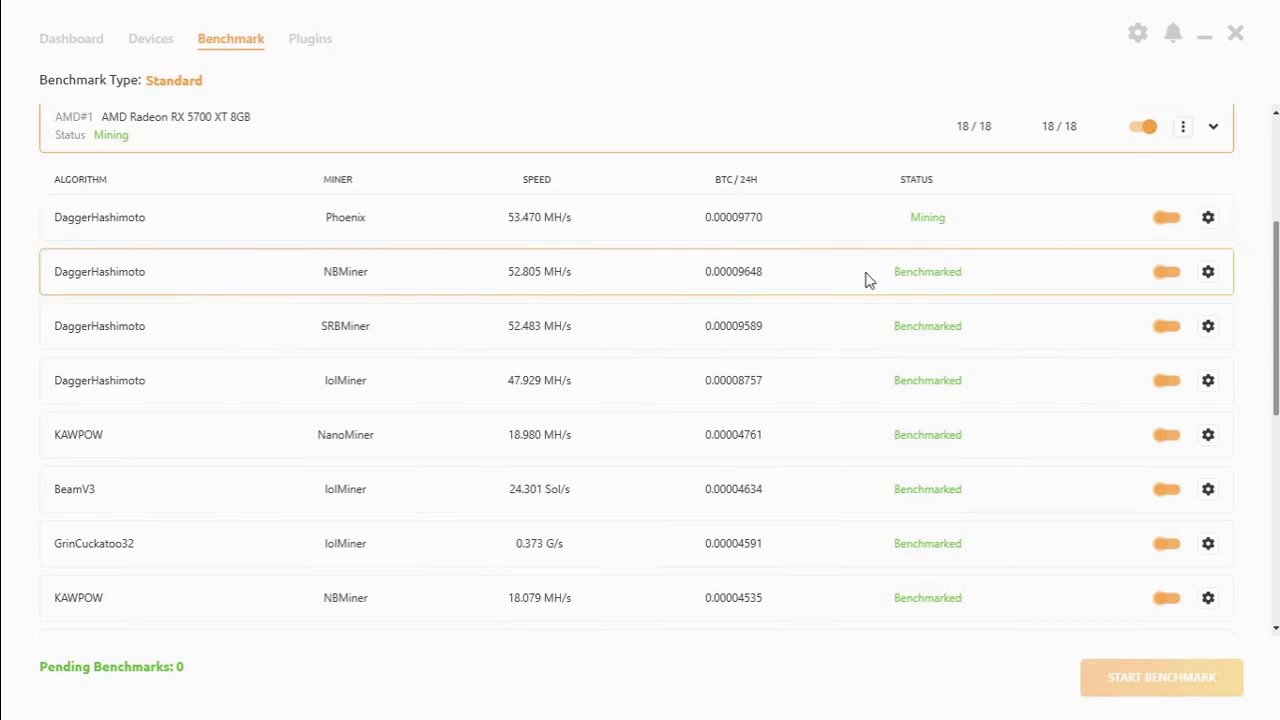
scroll(997, 320, up, 1)
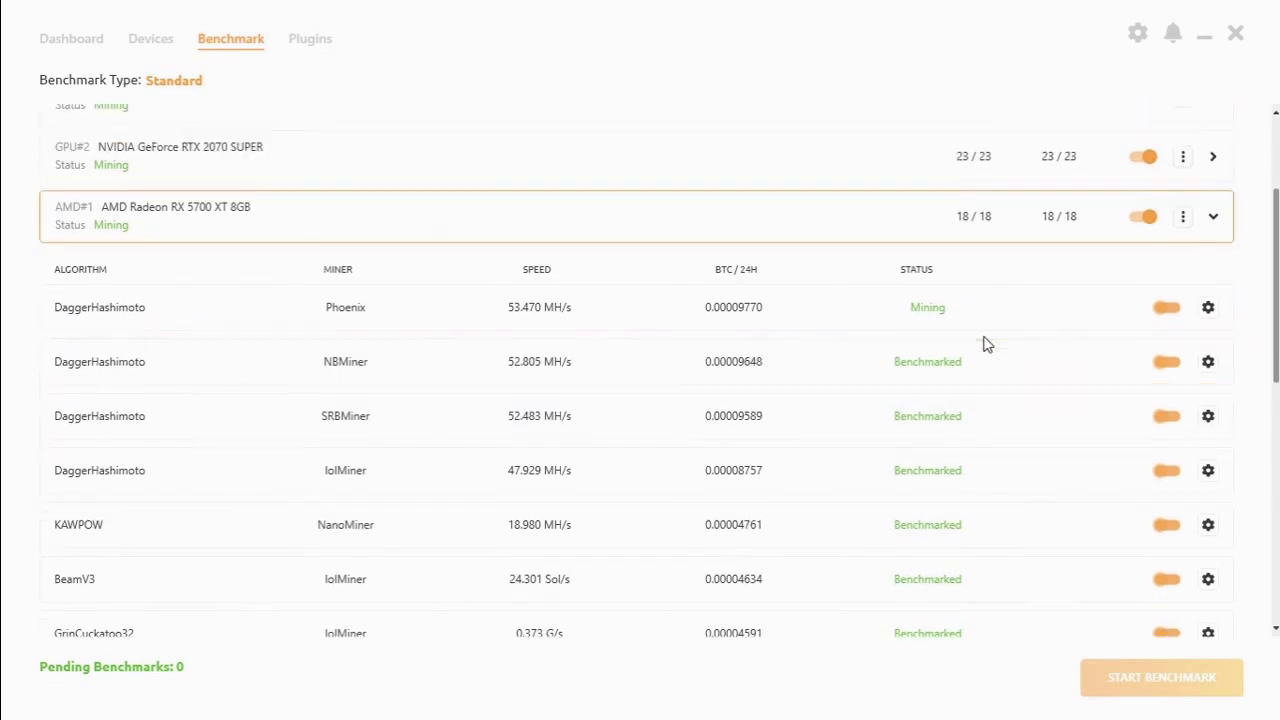
click(1214, 217)
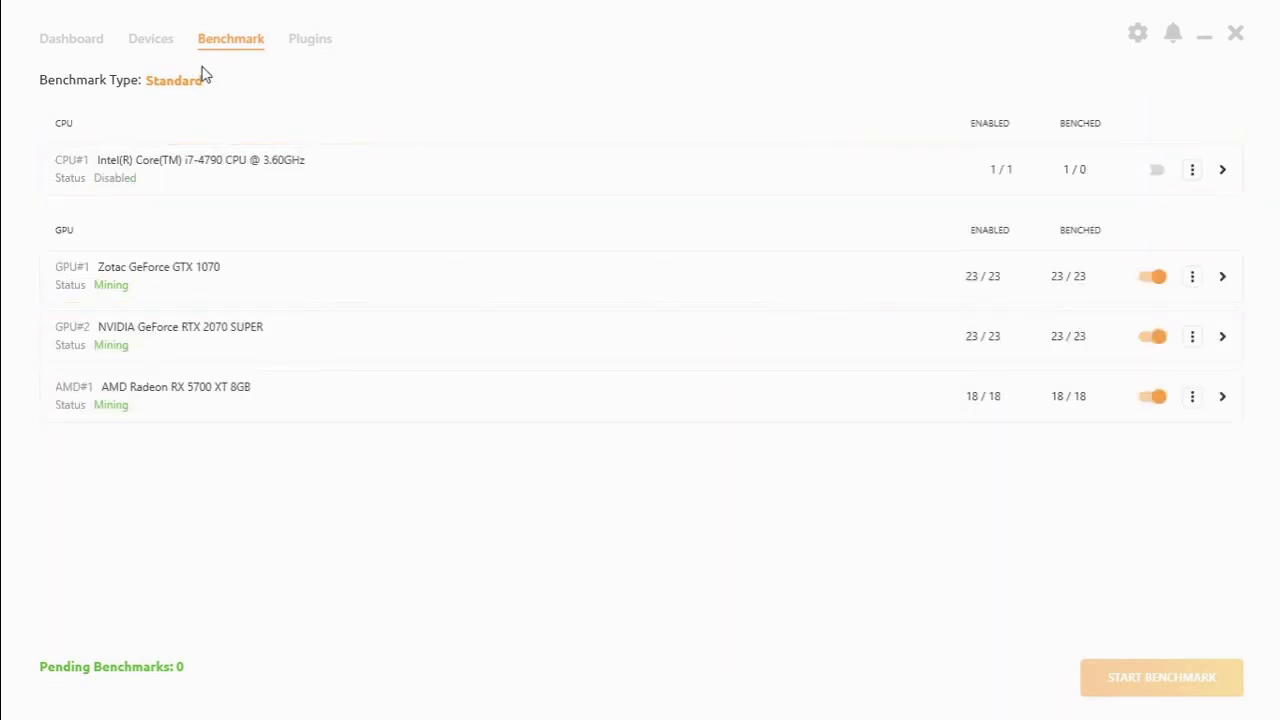
Enable the Intel Core i7-4790 CPU as a mining device and start it
click(163, 43)
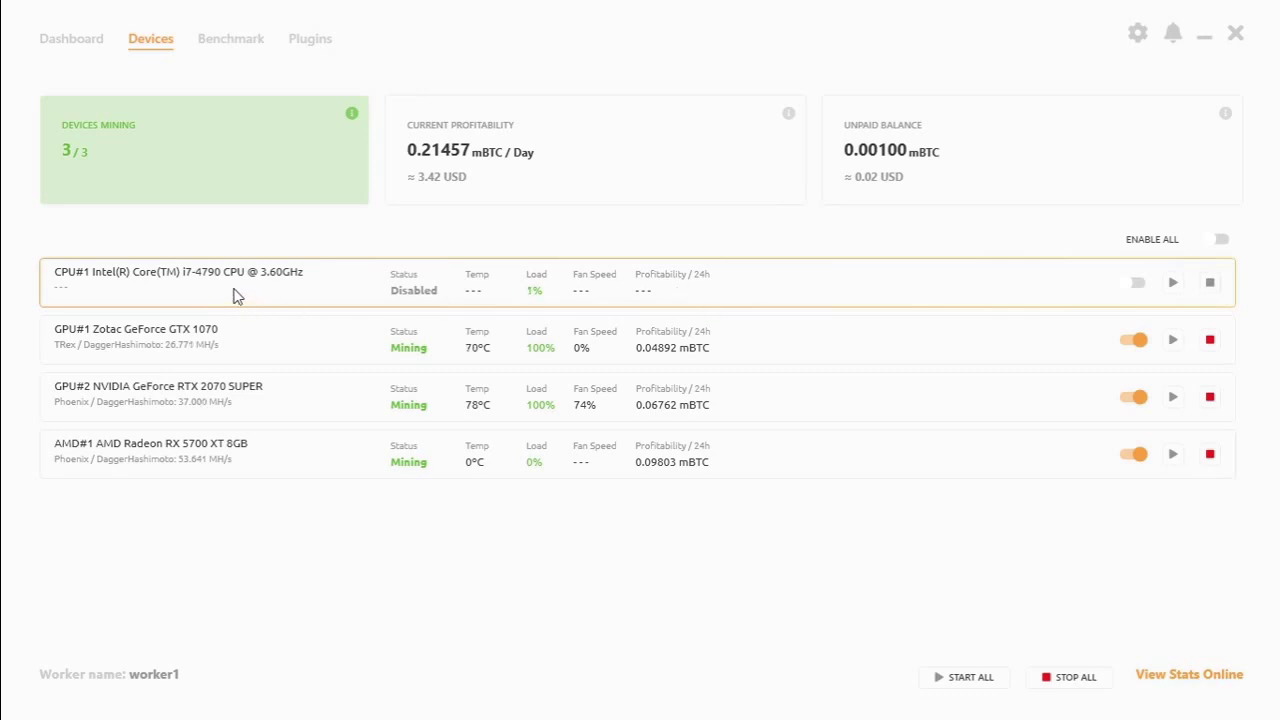
click(1138, 284)
click(1172, 283)
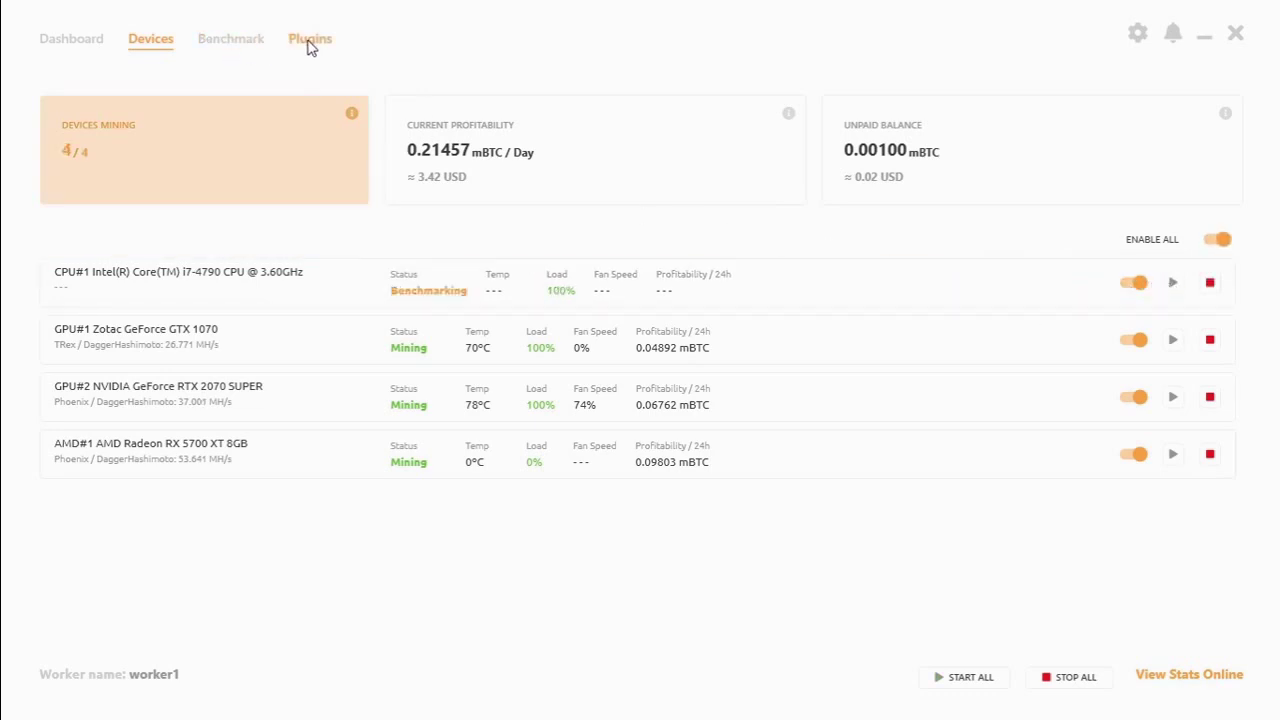
Examine the CPU's algorithm and miner under benchmark, then minimize the XMRig console and check the CPU's profitability in the device list
click(262, 44)
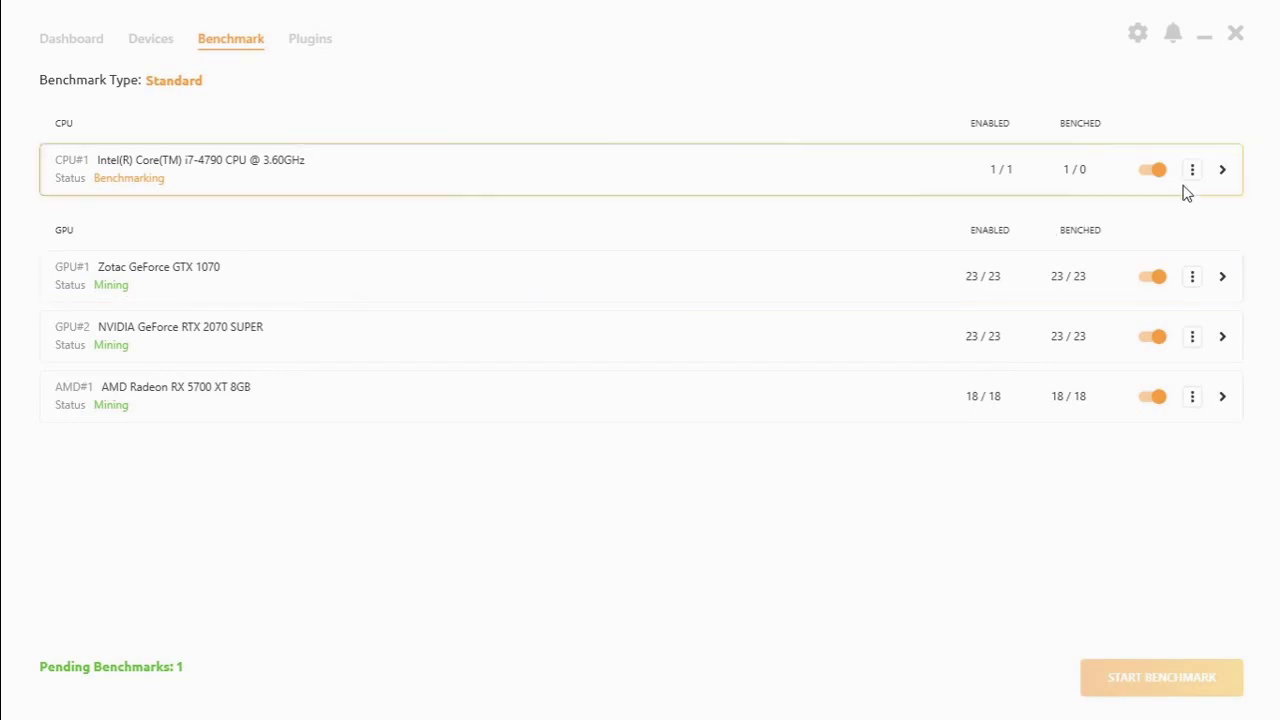
click(1222, 169)
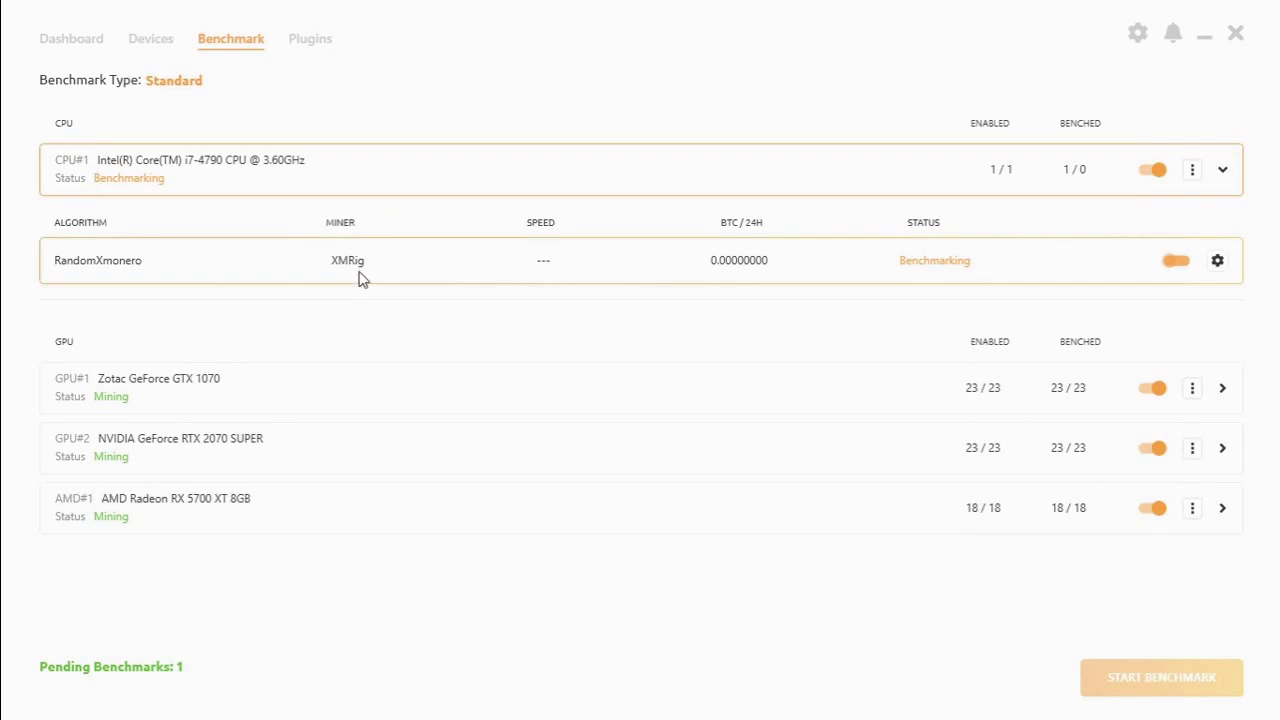
click(146, 44)
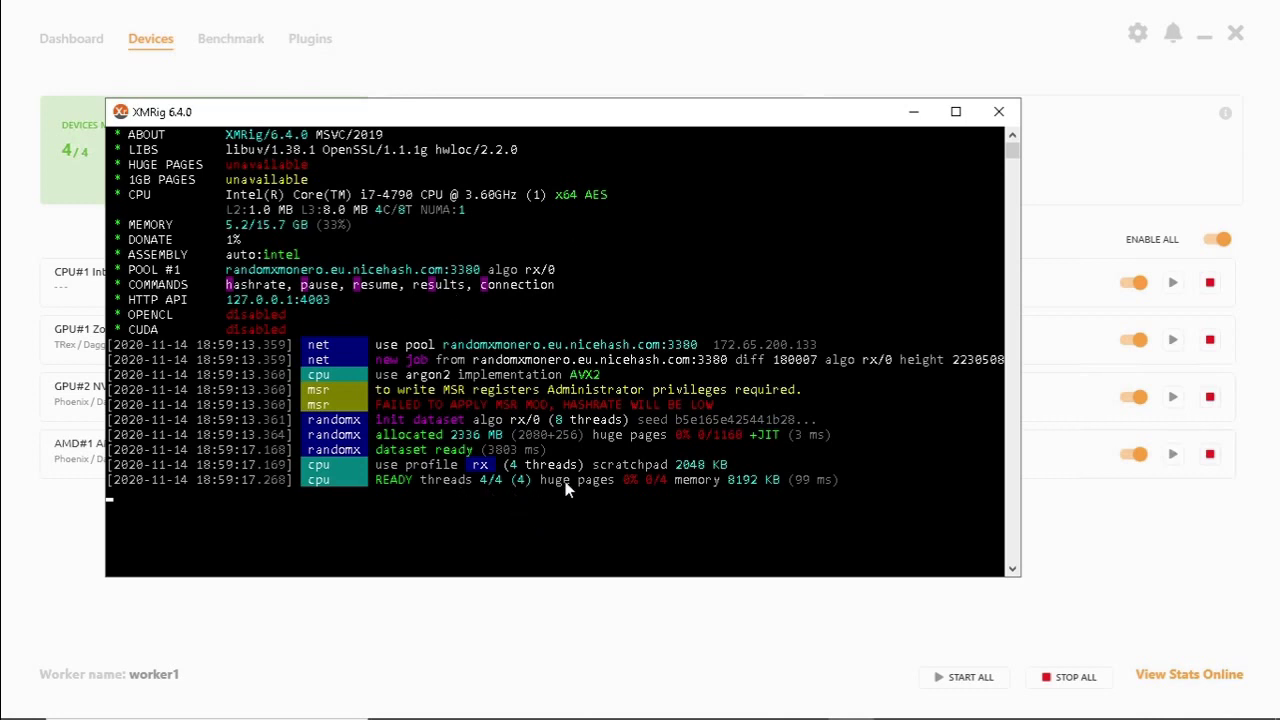
click(913, 111)
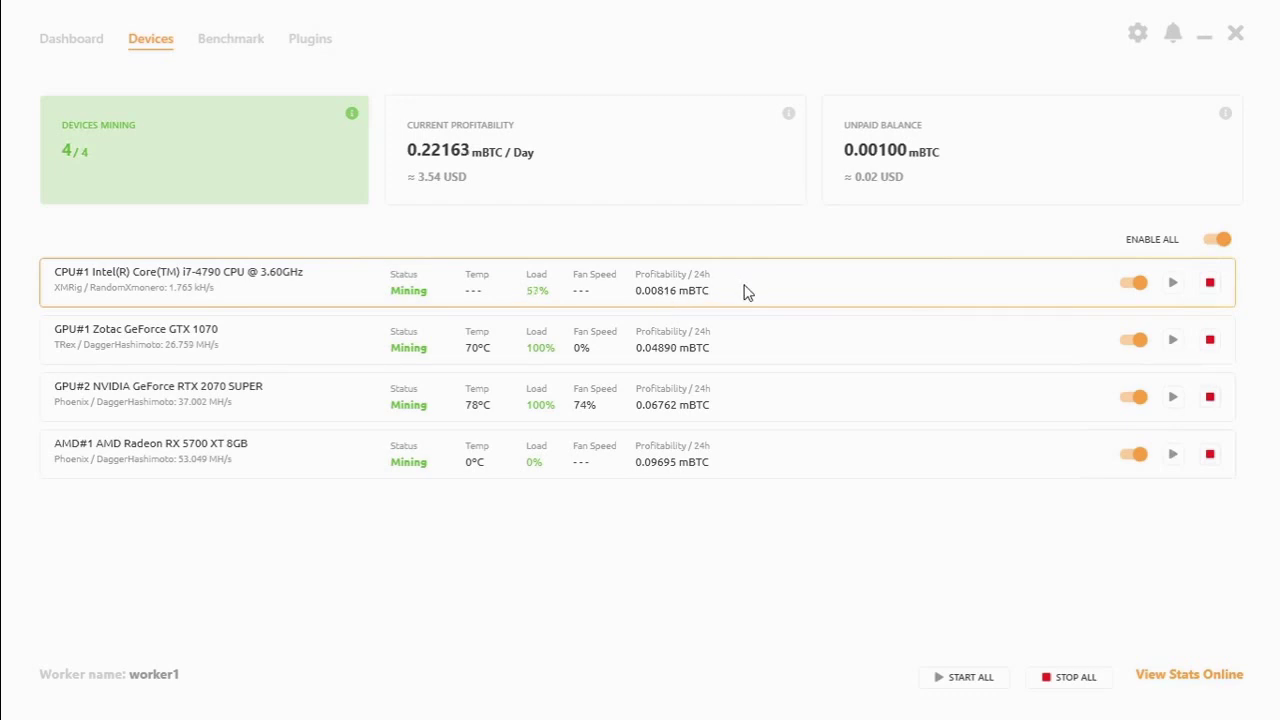
Disable all three graphics cards so only the CPU keeps mining, and check the current profitability
click(1137, 340)
click(1134, 397)
click(1134, 455)
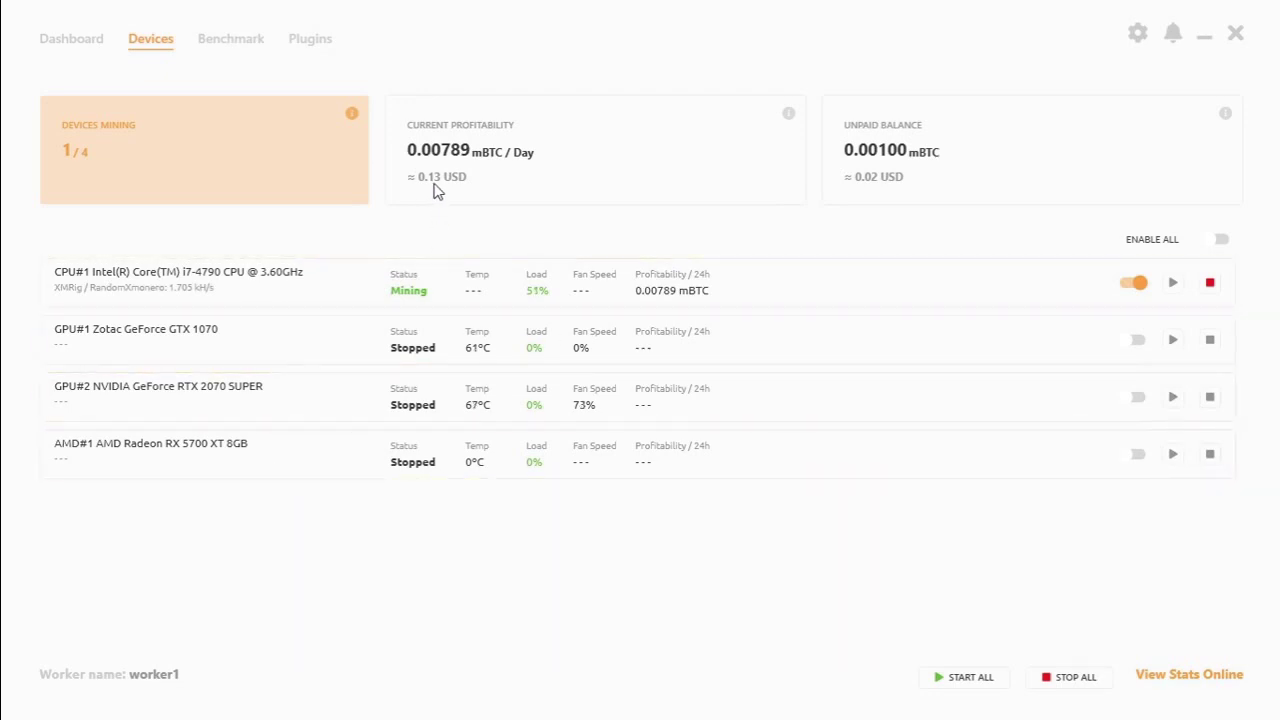
mouse_move(446, 188)
Disable the CPU, mine with only the GTX 1070, check its profitability behind the T-Rex console, and close that console
click(1132, 284)
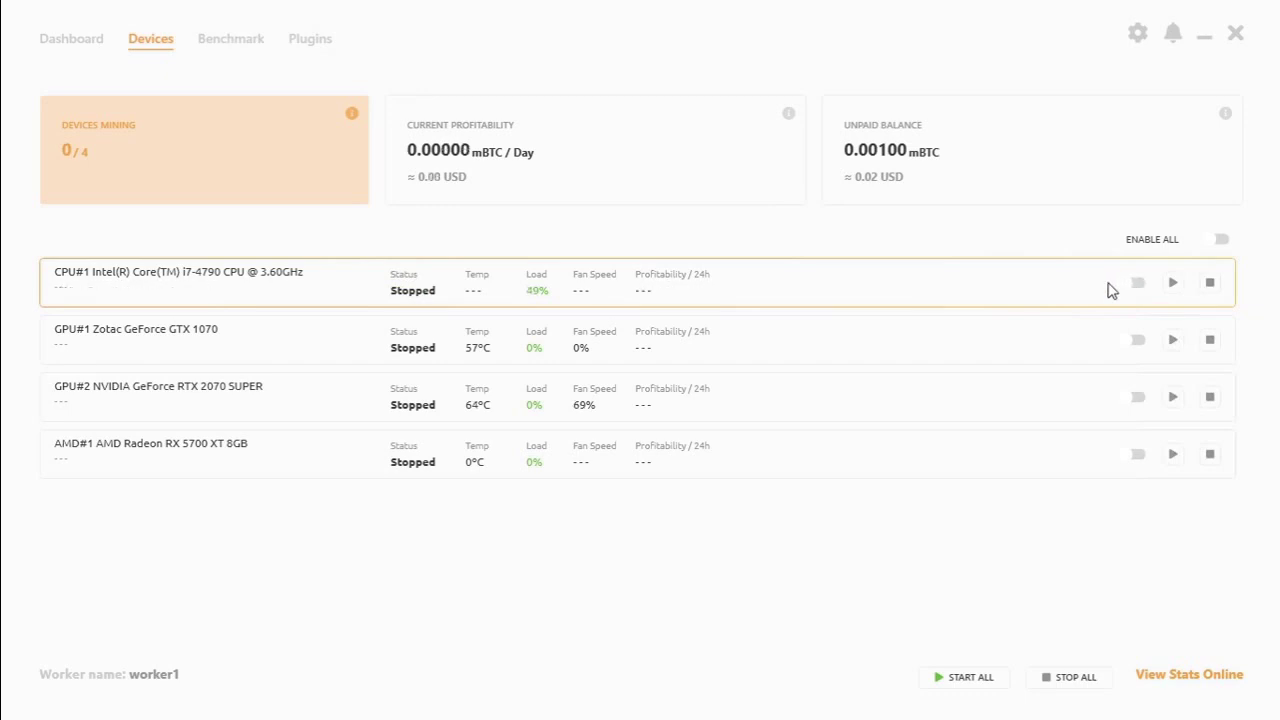
click(1136, 342)
click(1174, 339)
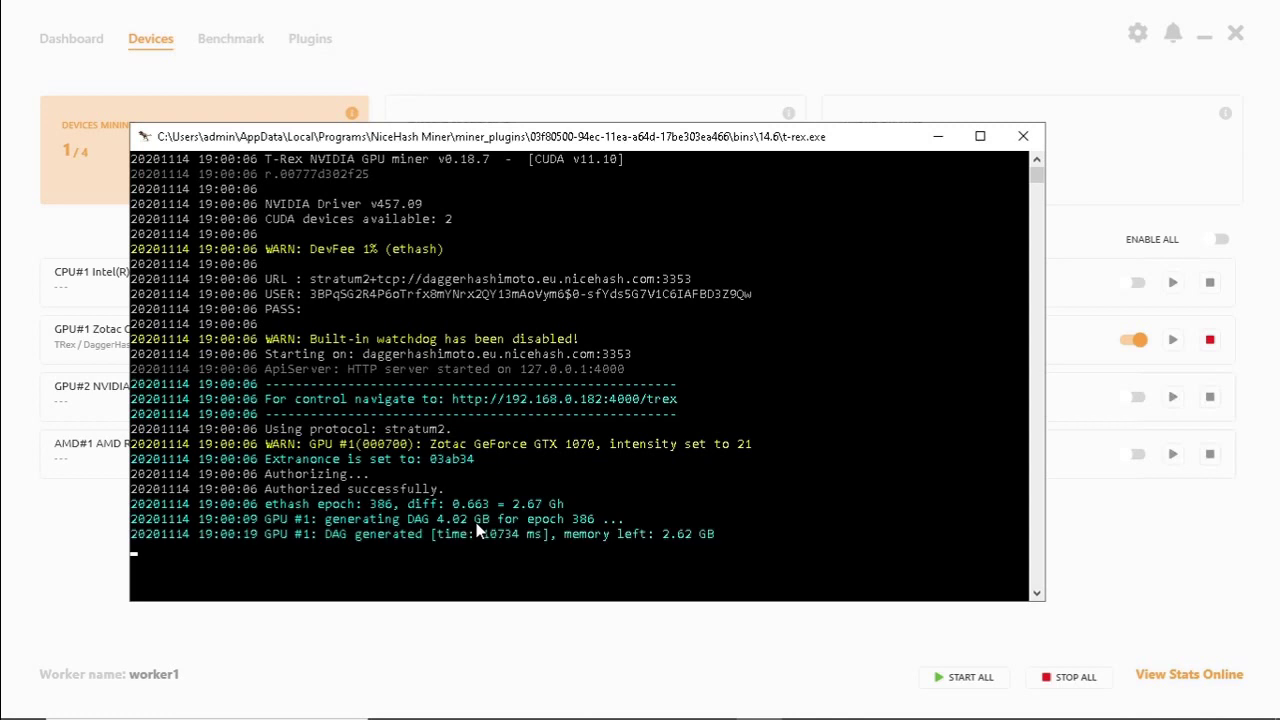
drag(503, 140, 508, 187)
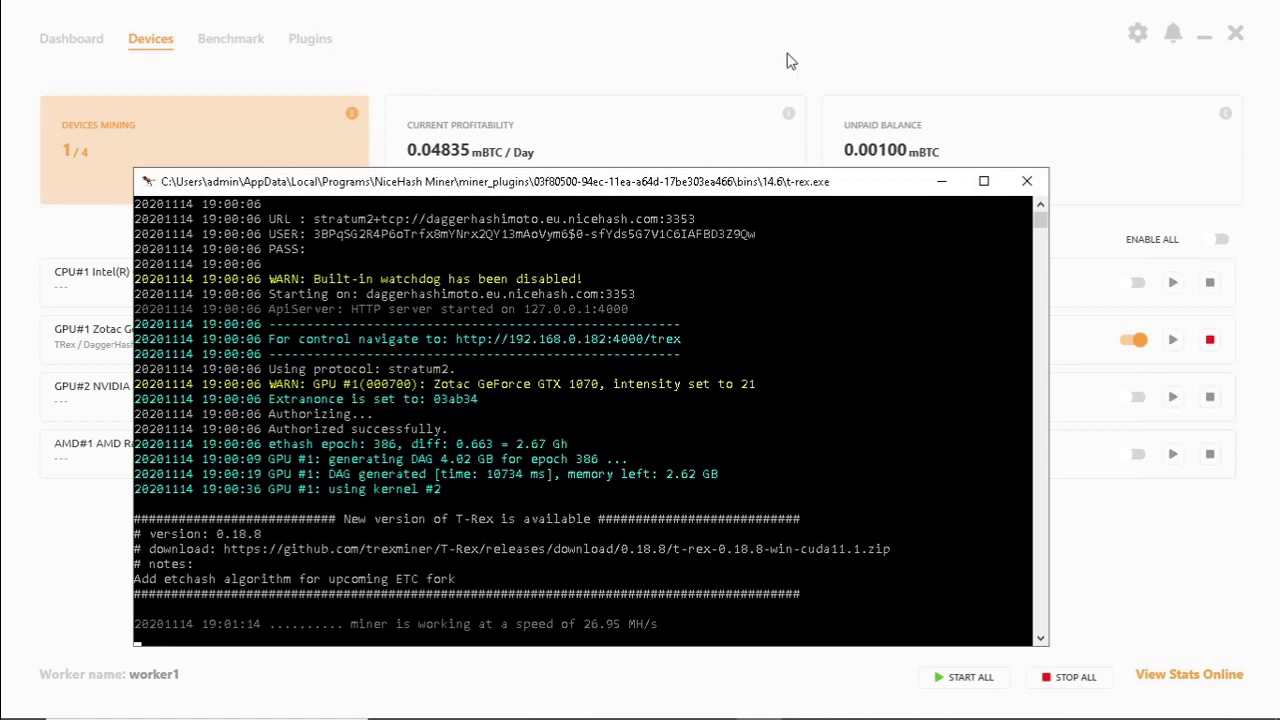
drag(506, 180, 495, 236)
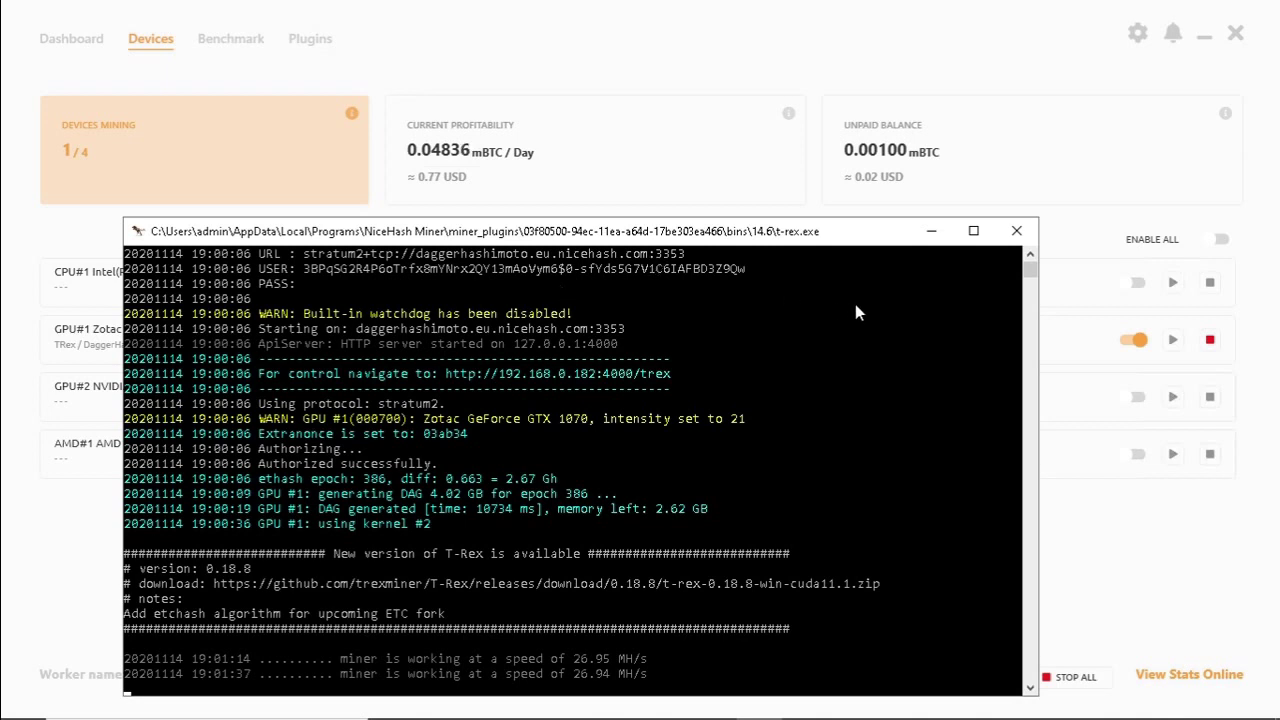
click(1016, 231)
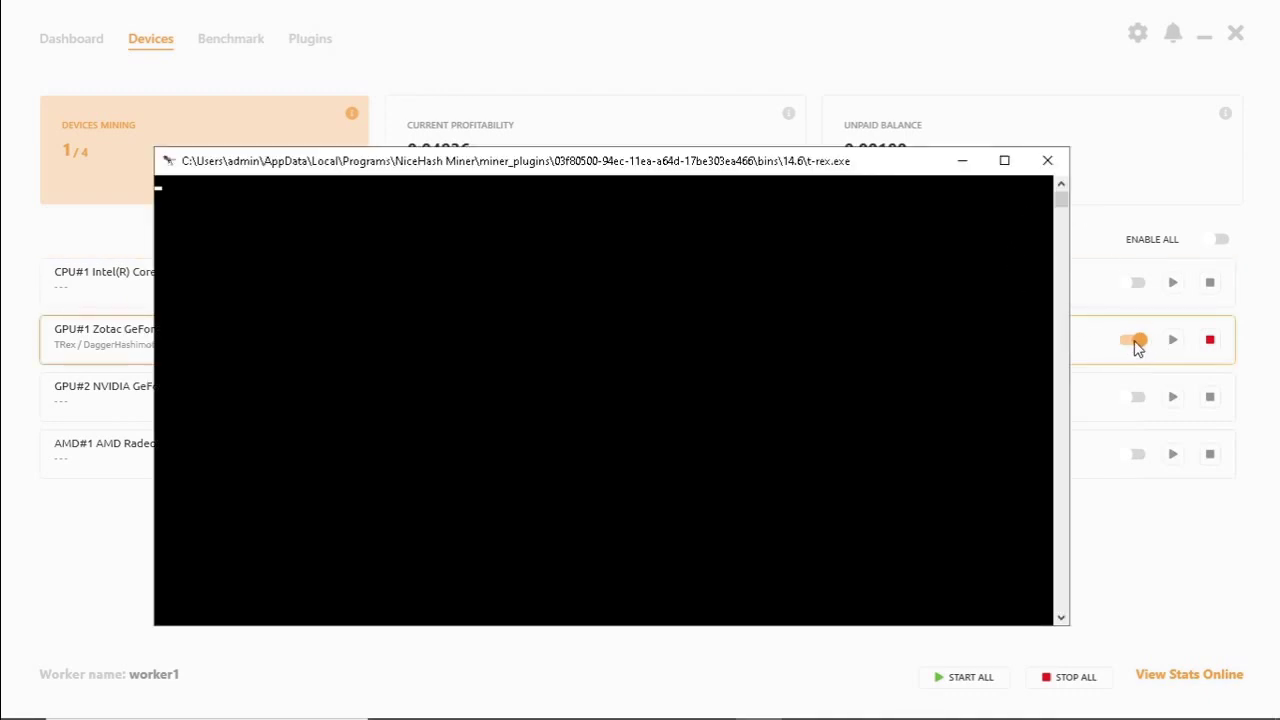
Disable the GTX 1070, mine with only the RTX 2070 SUPER, and check its profitability and the PhoenixMiner output
click(1135, 342)
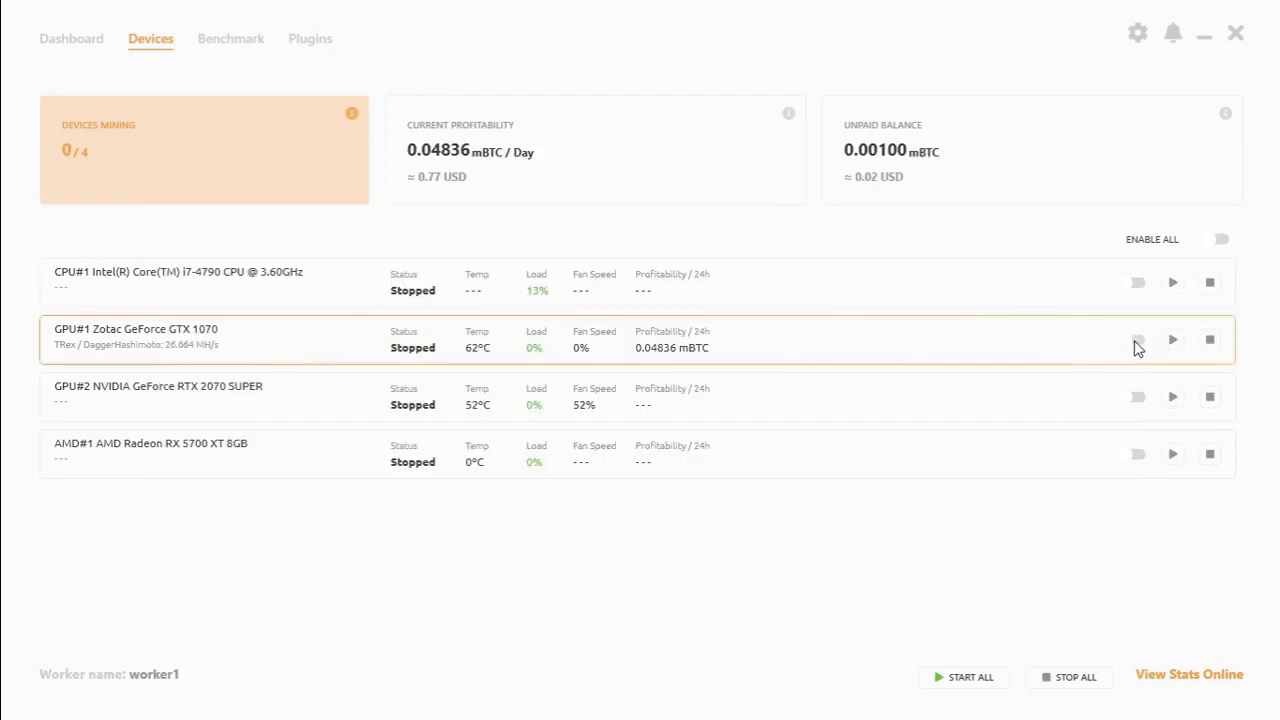
click(1136, 398)
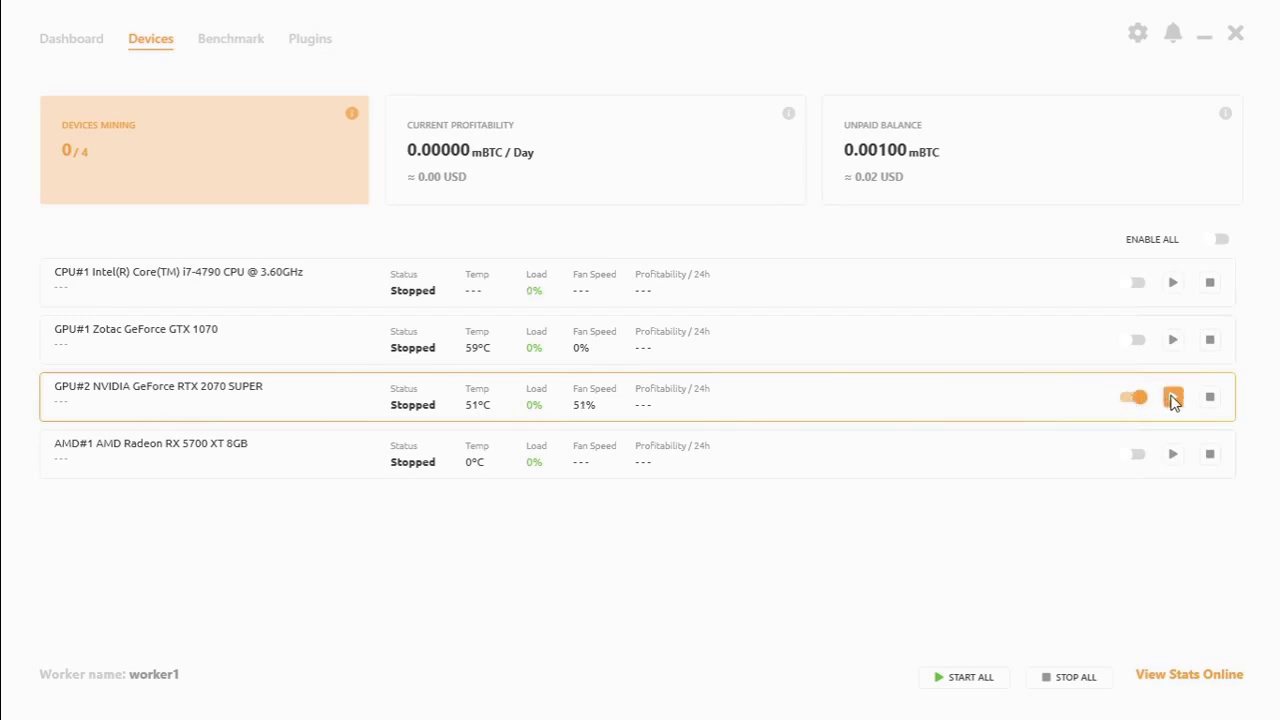
click(1172, 397)
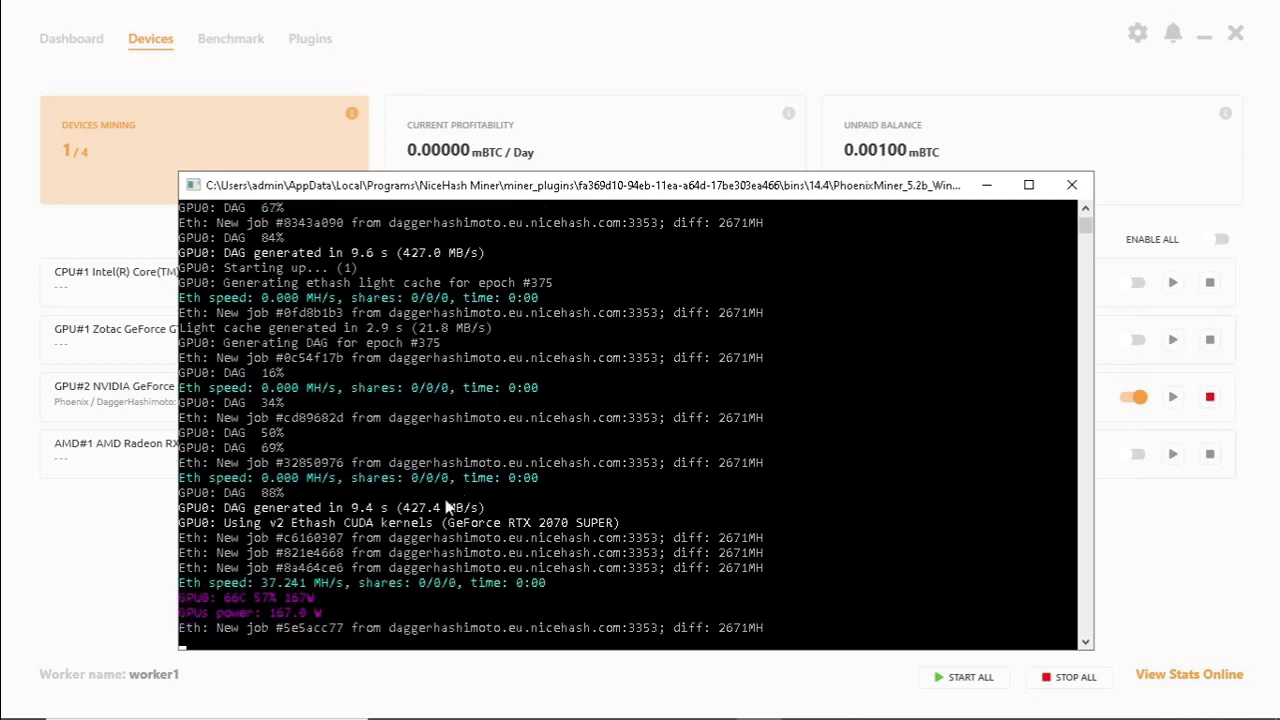
click(565, 38)
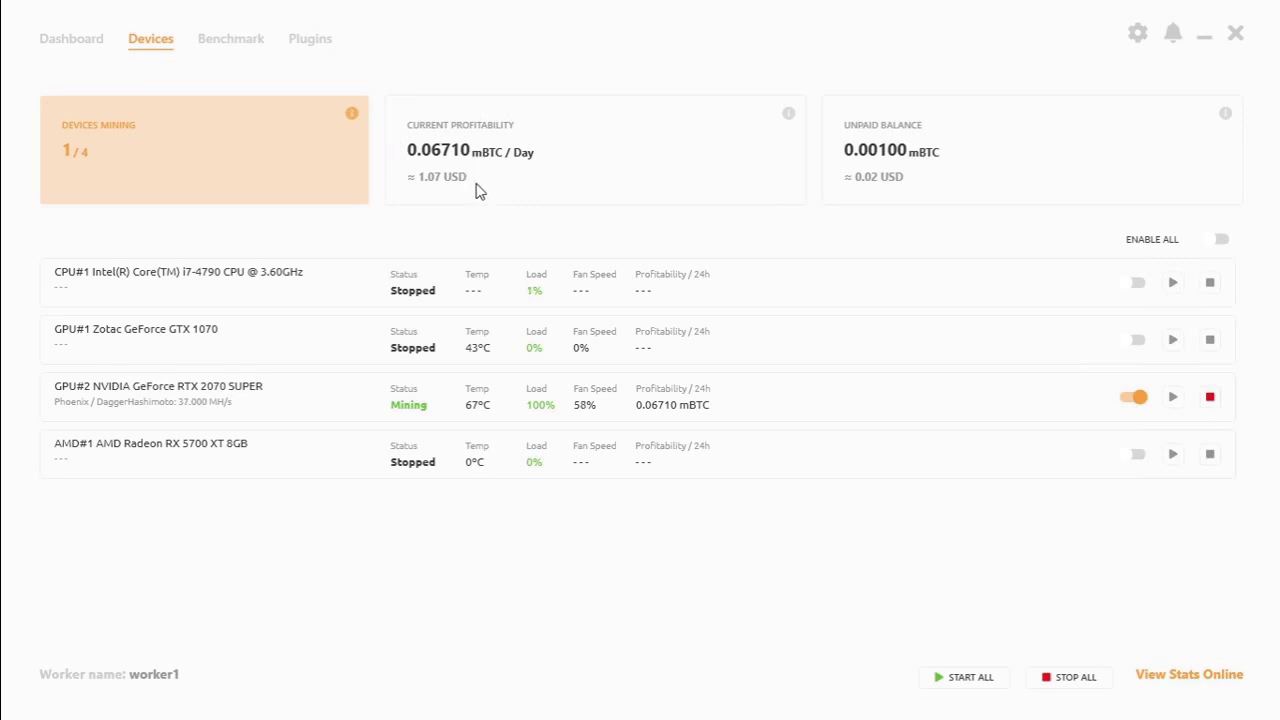
mouse_move(476, 186)
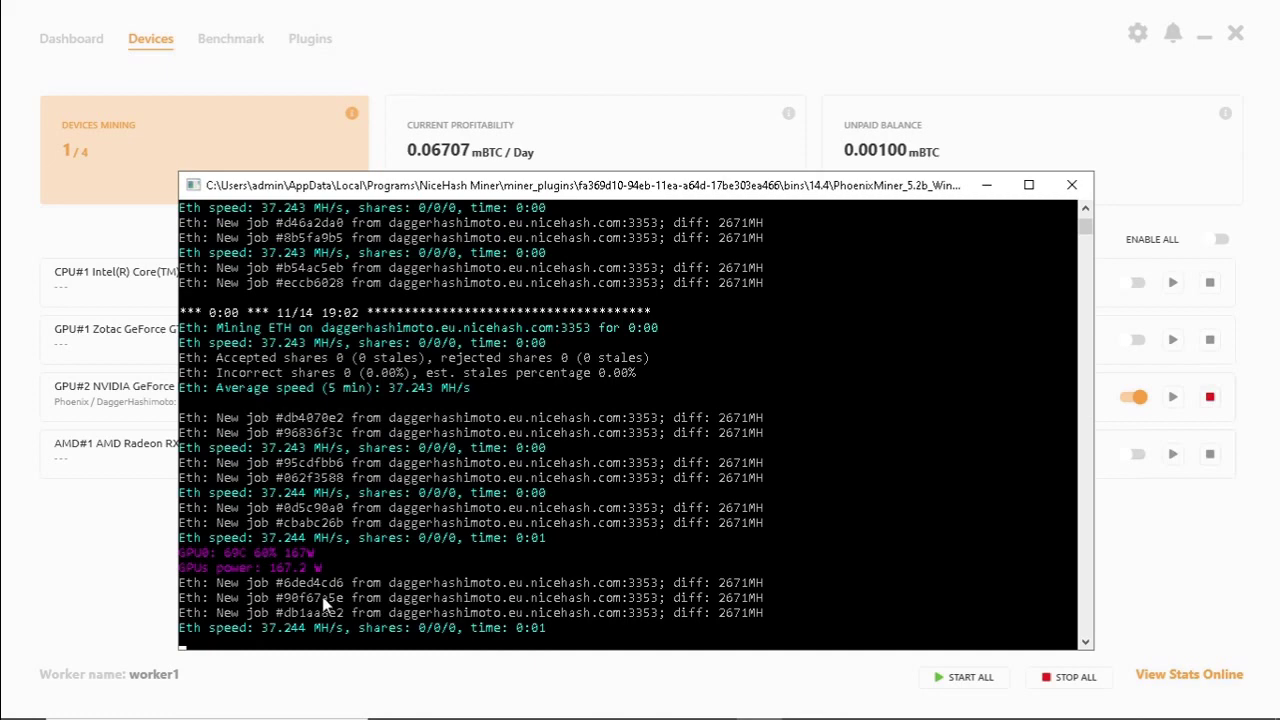
drag(787, 186, 780, 226)
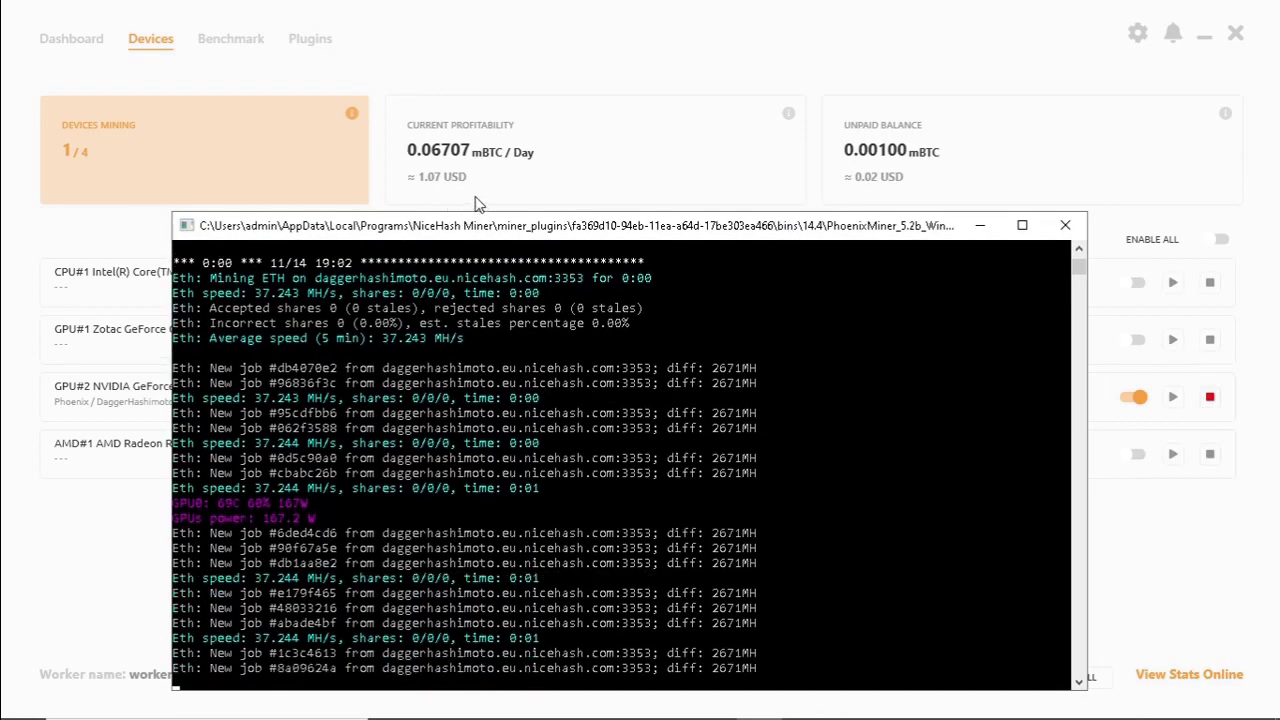
drag(1090, 239, 1115, 239)
Stop the RTX 2070 SUPER, mine with only the AMD Radeon RX 5700 XT, and check the current profitability
click(1210, 397)
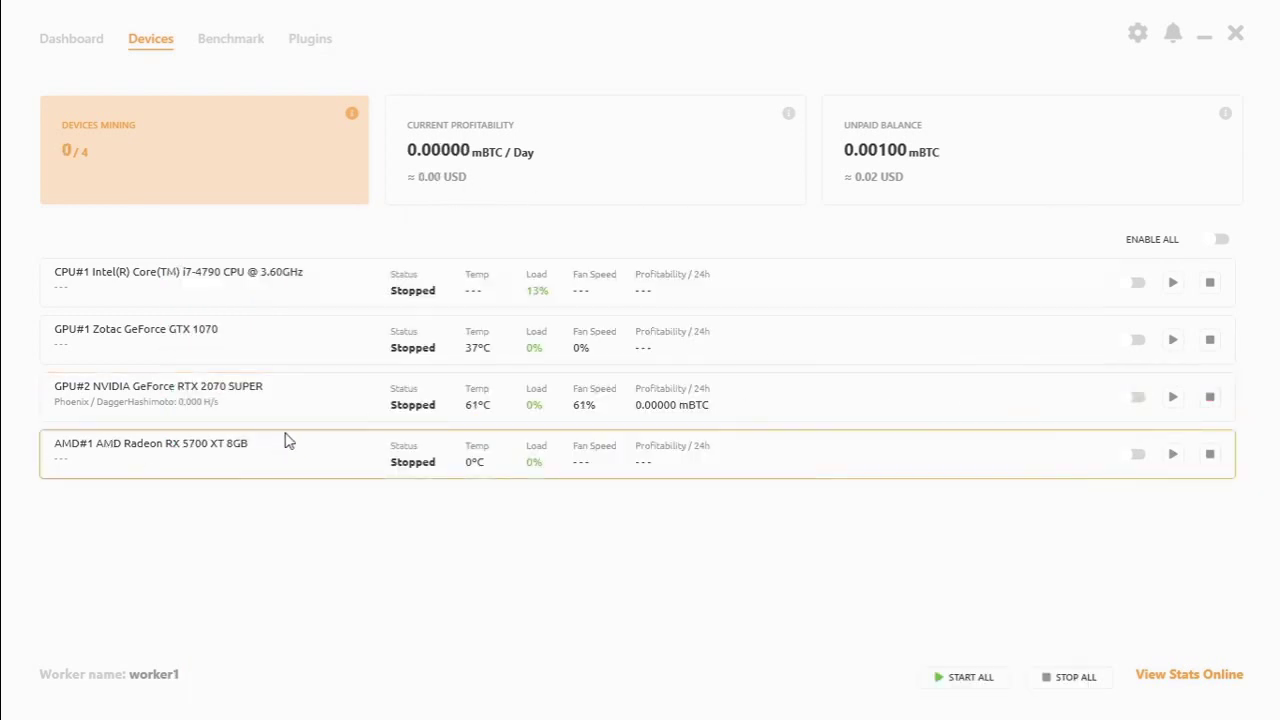
click(1135, 454)
click(1172, 455)
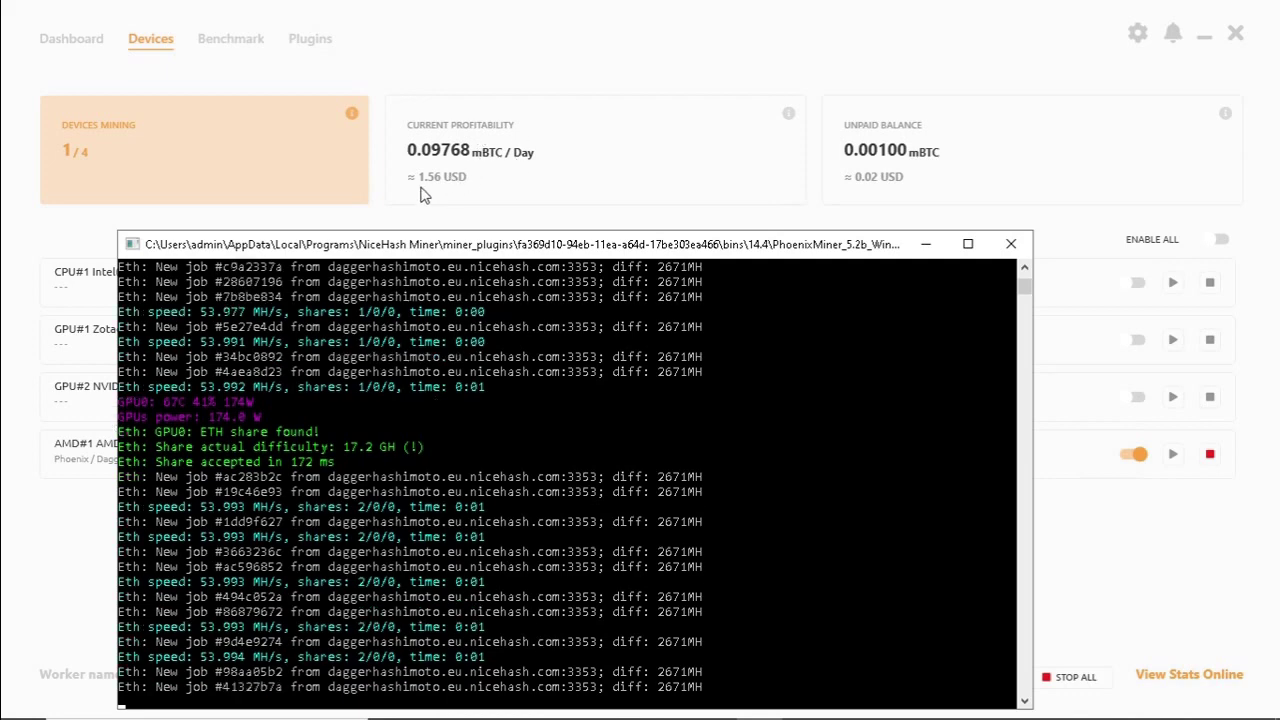
mouse_move(446, 192)
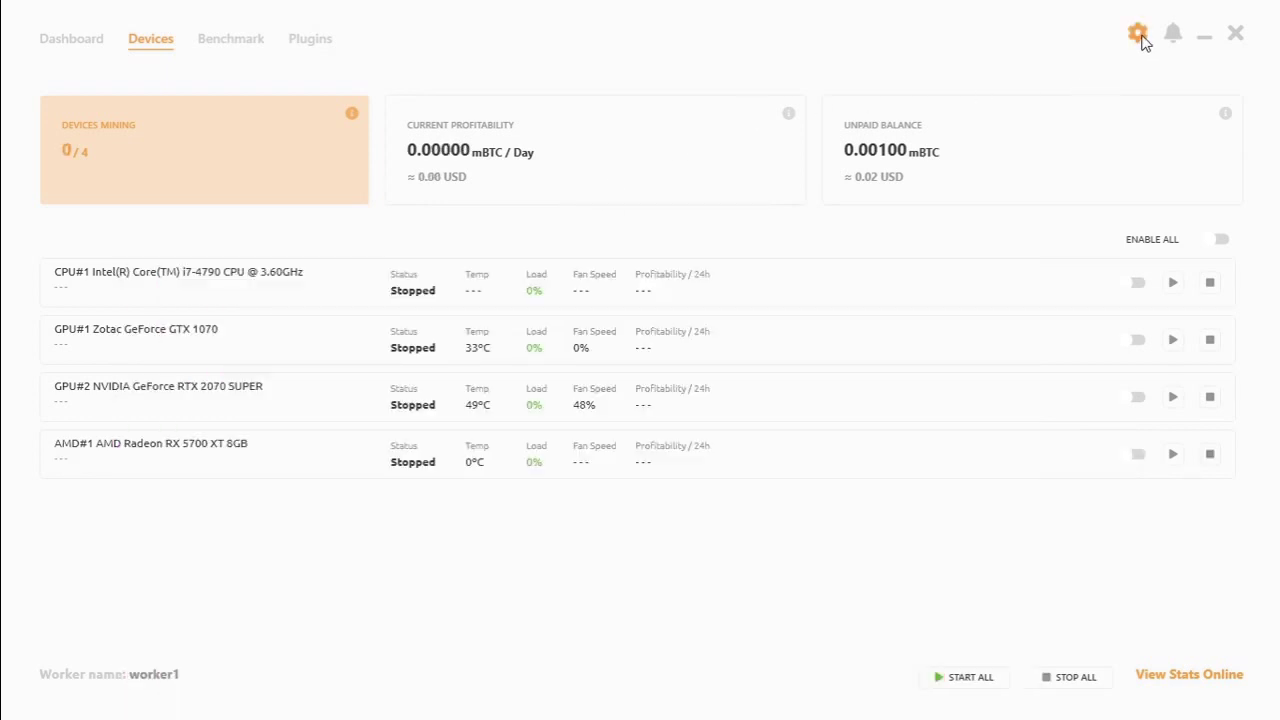
Change the worker name to Rig in the general settings
click(1137, 33)
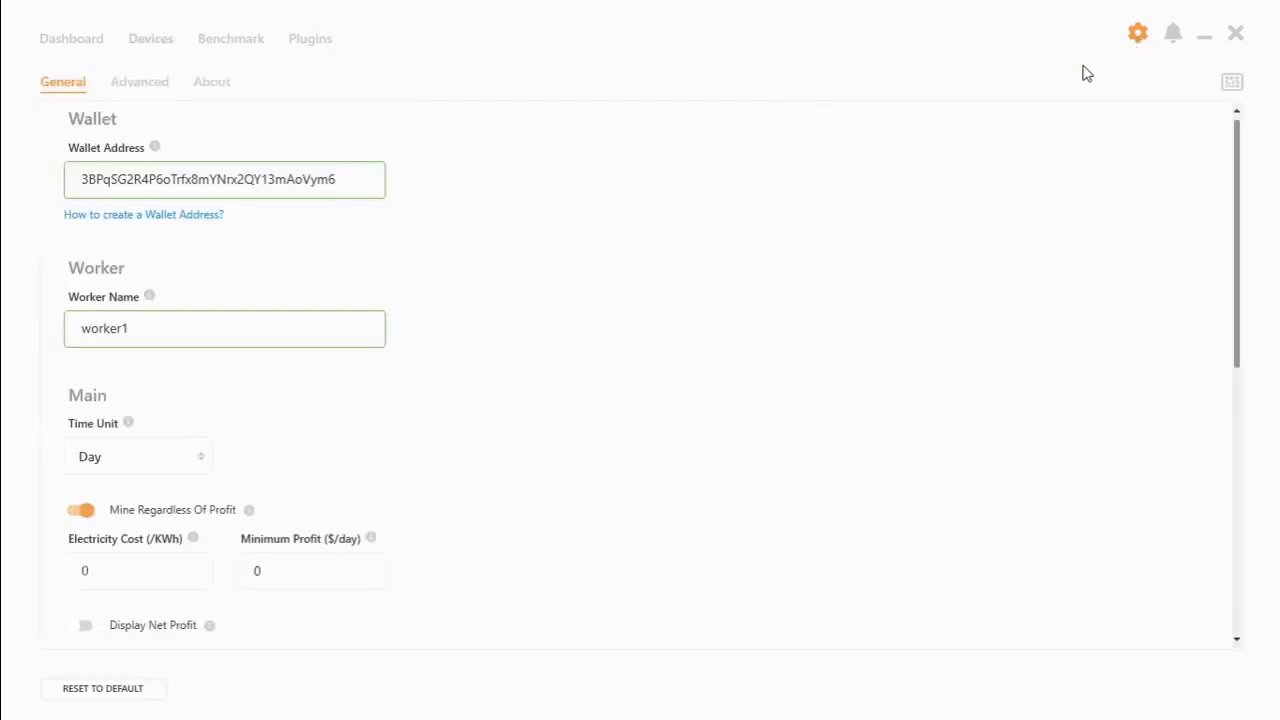
click(64, 194)
click(200, 345)
drag(130, 328, 14, 328)
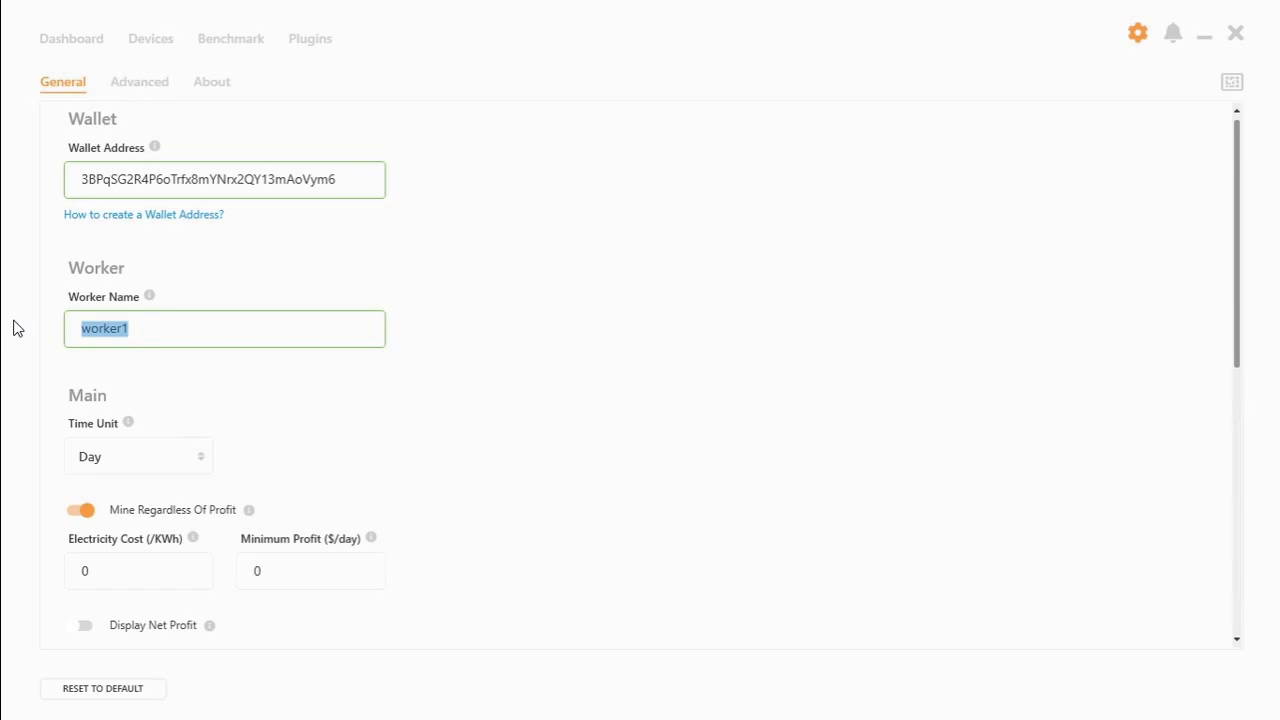
text(Rig)
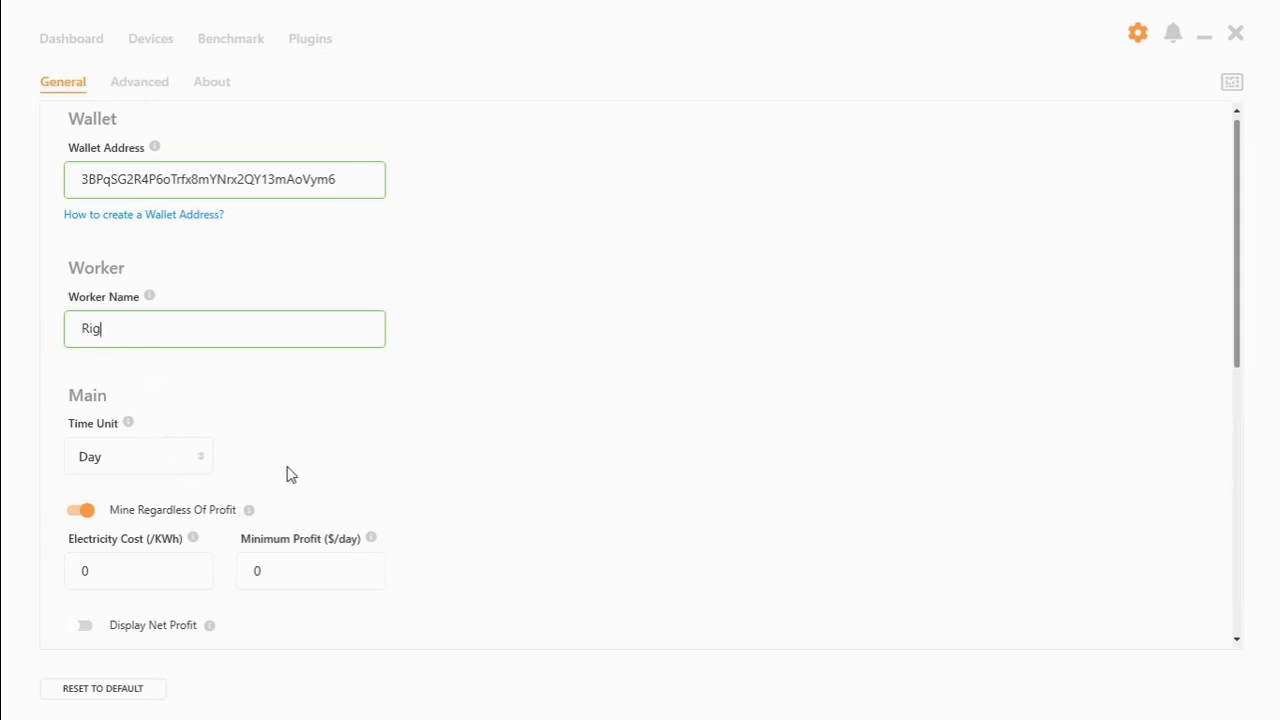
Look through the remaining general settings and the list of available service locations
scroll(270, 460, down, 1)
scroll(292, 488, down, 5)
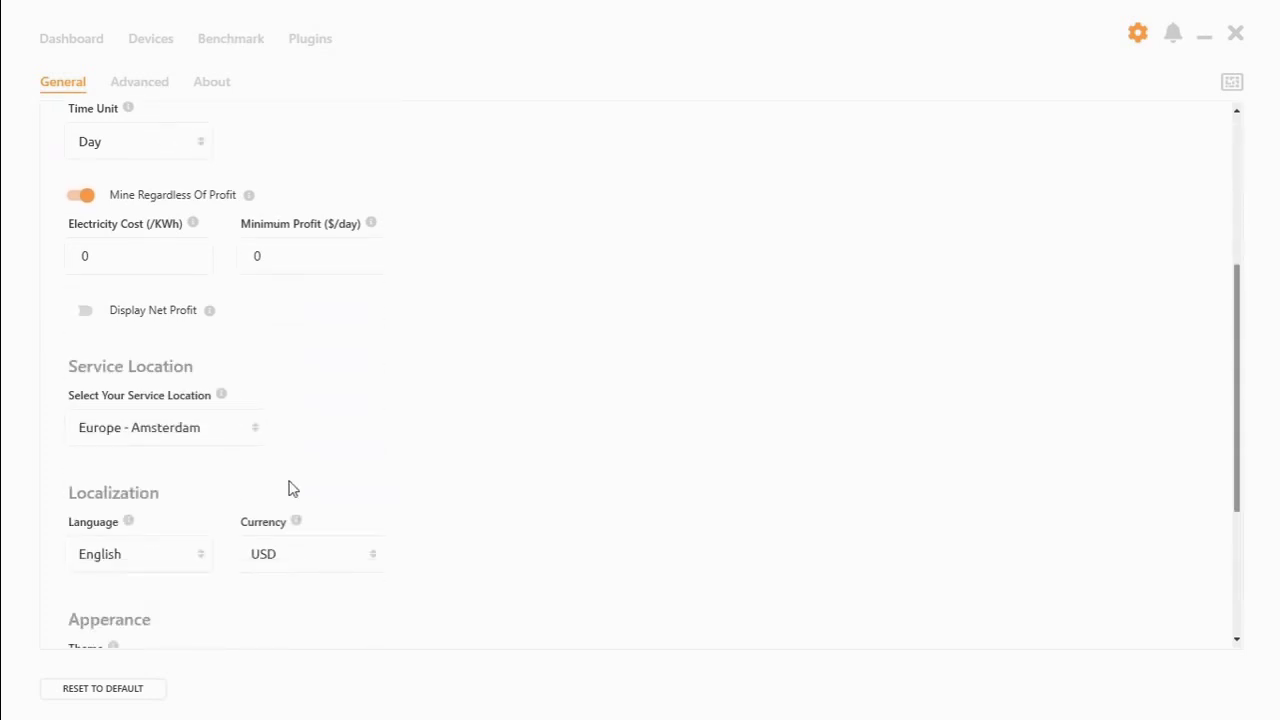
scroll(292, 489, down, 2)
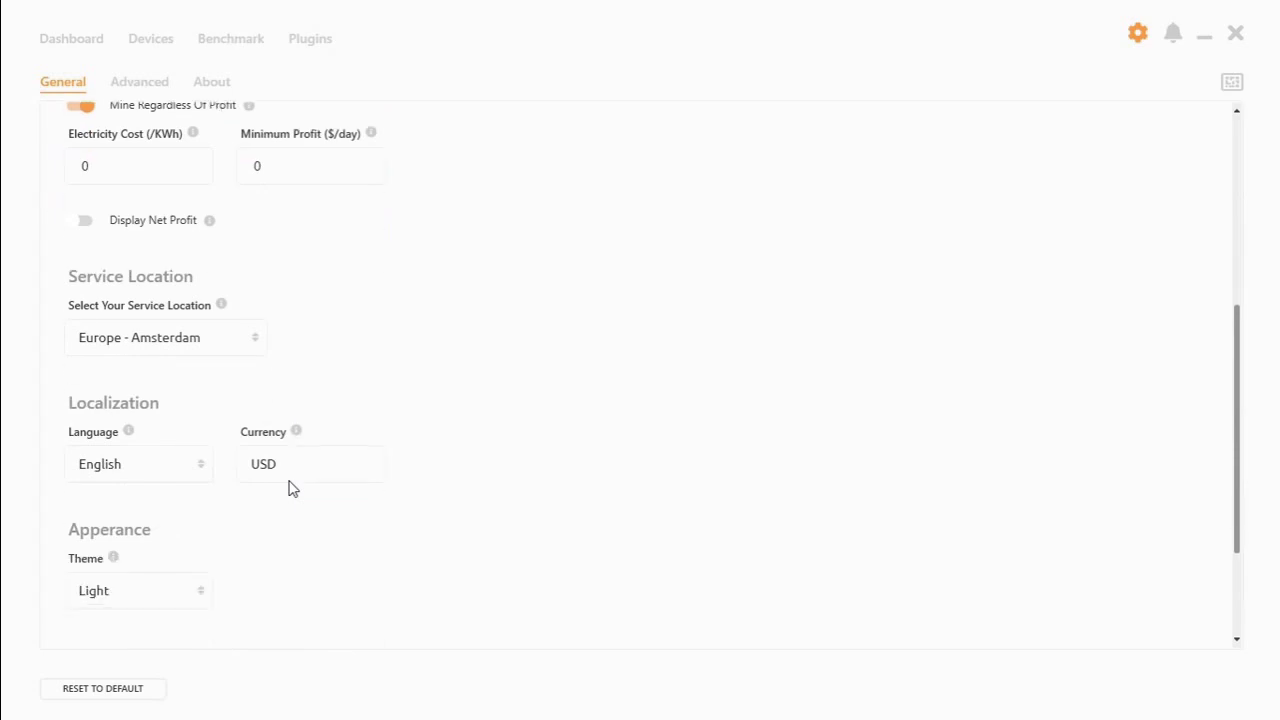
click(257, 341)
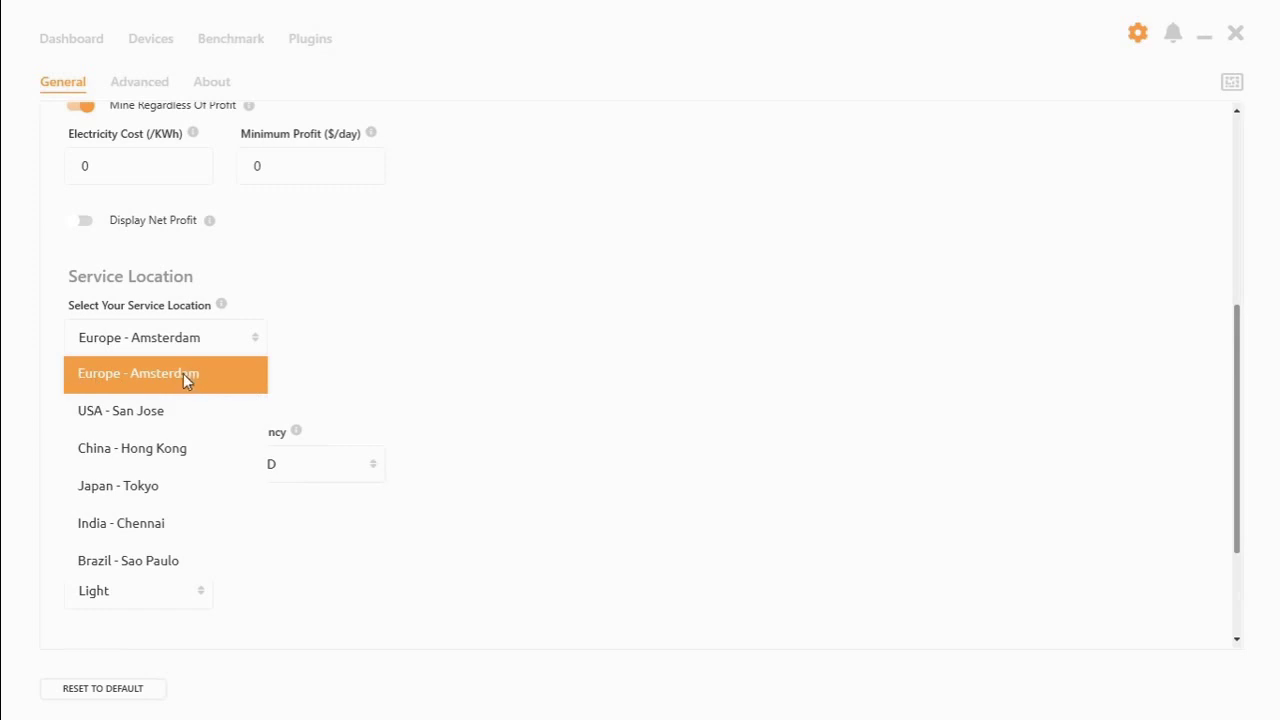
click(424, 331)
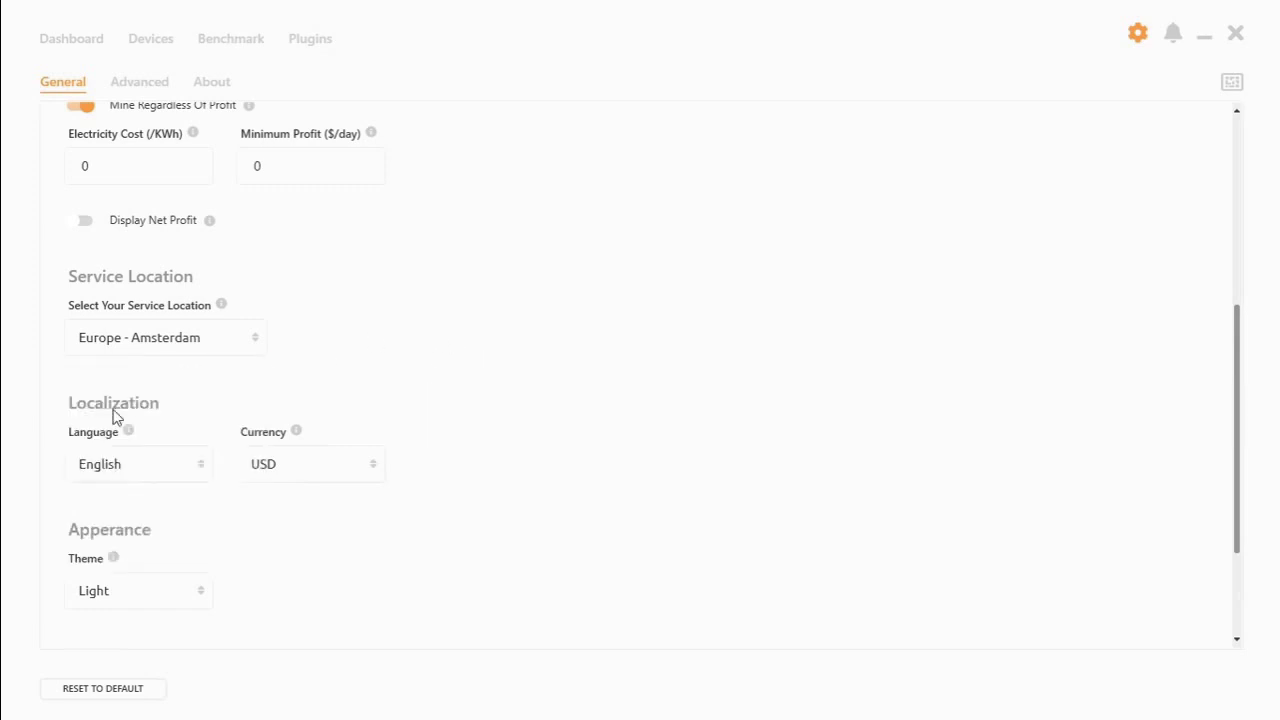
Set the appearance theme to Dark and accept the program restart
scroll(300, 503, down, 2)
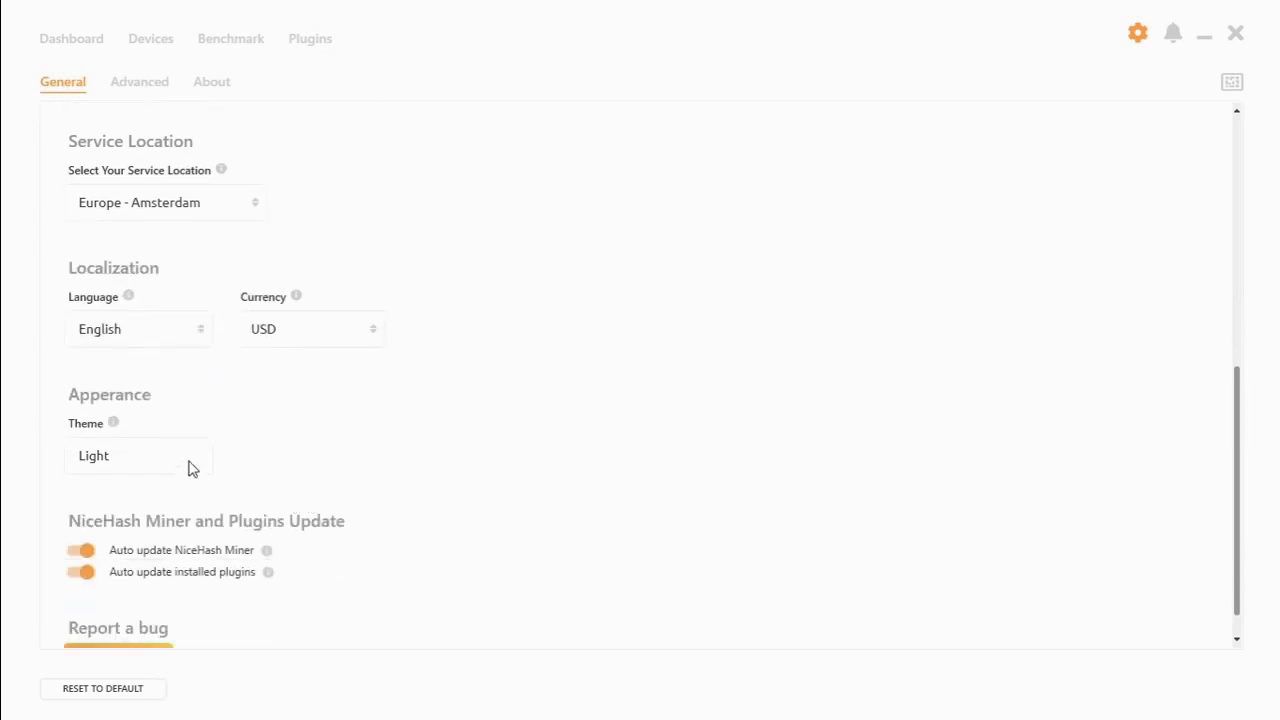
click(193, 467)
click(114, 531)
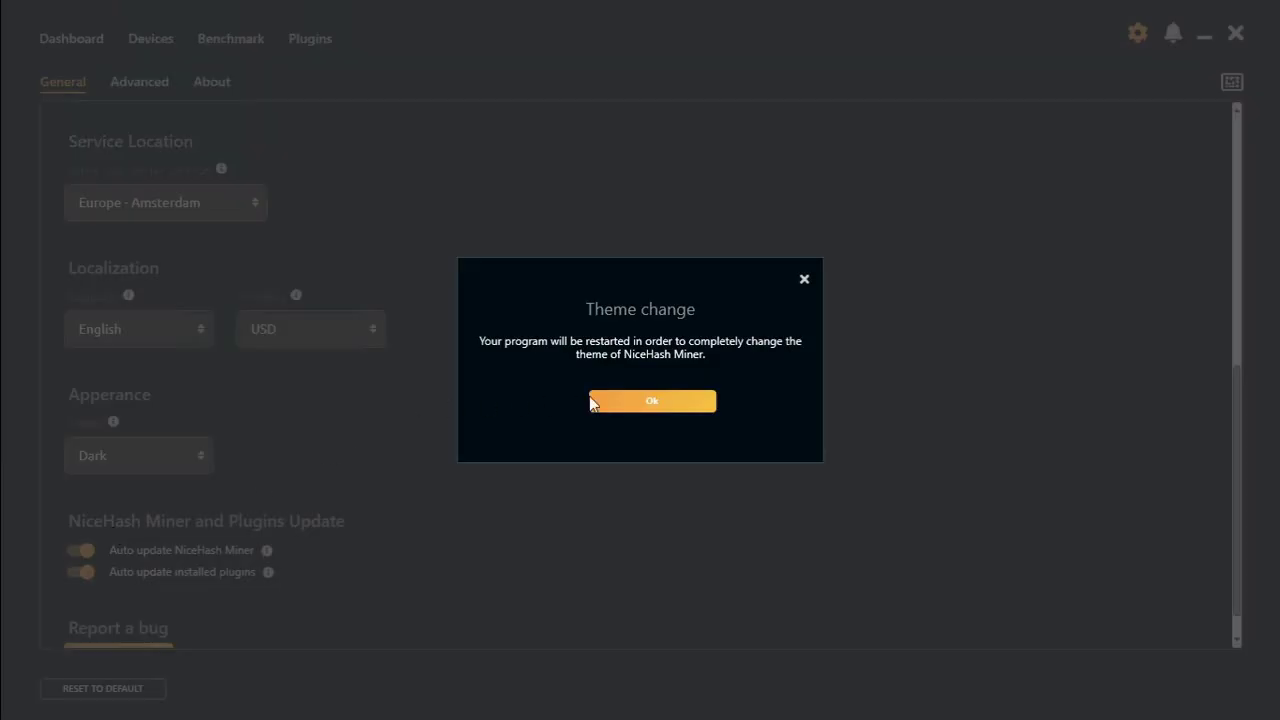
click(652, 401)
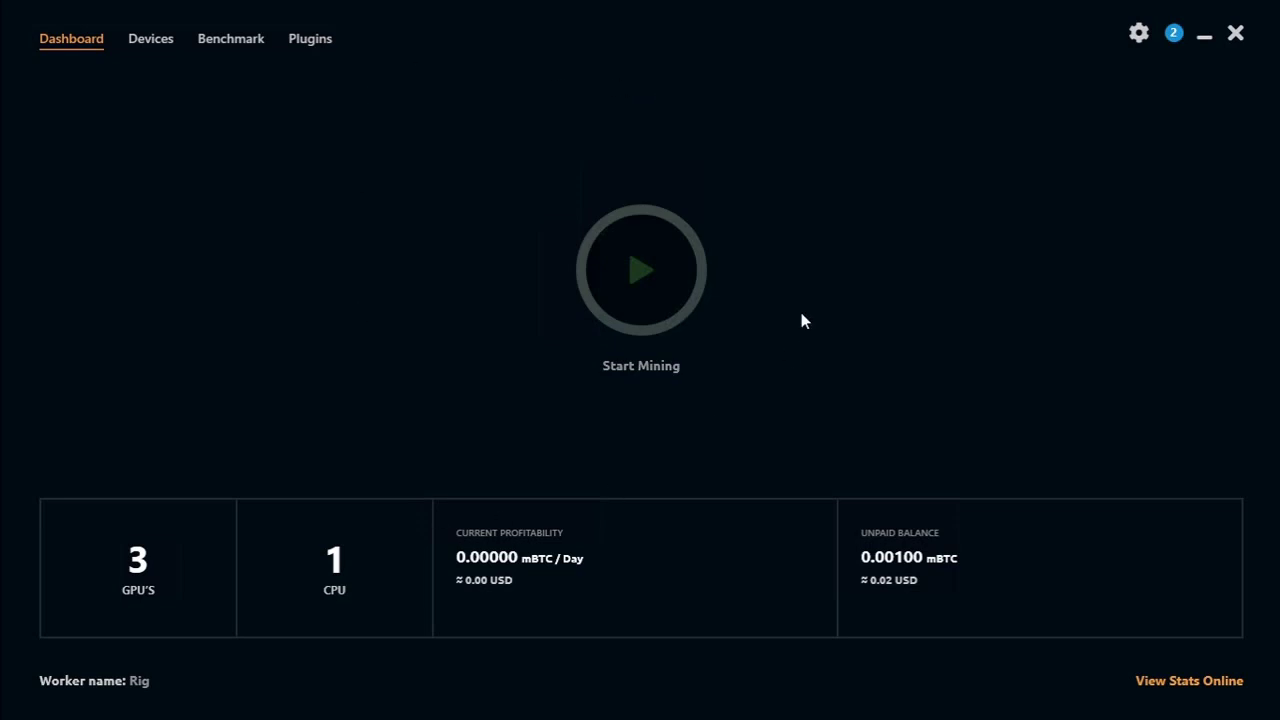
Reopen the general settings and review the automatic update options for NiceHash Miner and its installed plugins
click(1140, 38)
scroll(470, 500, down, 3)
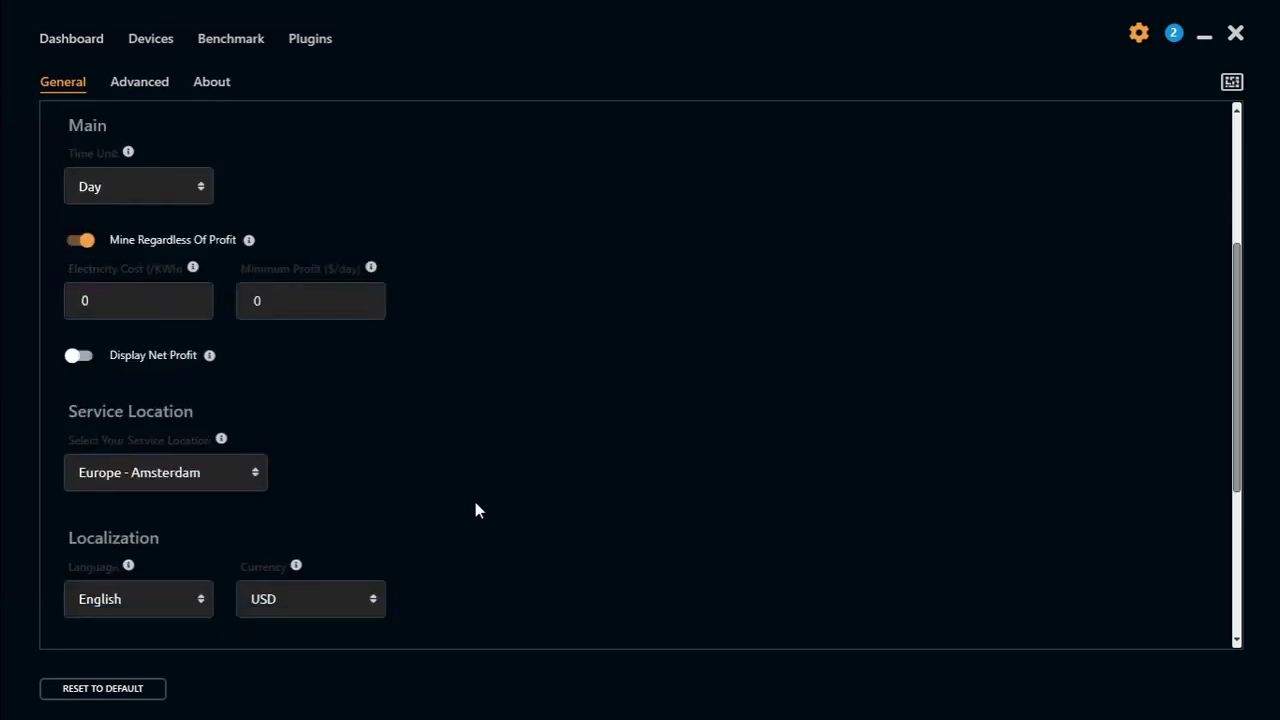
scroll(397, 440, down, 3)
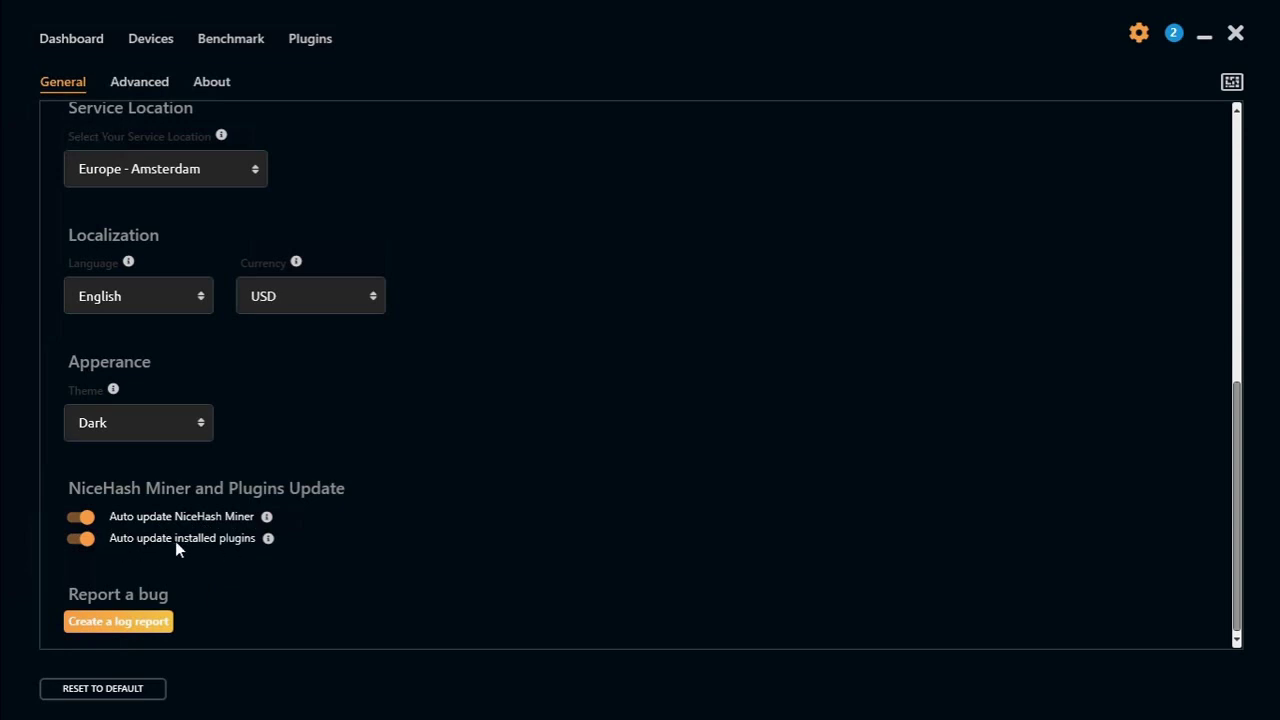
mouse_move(175, 541)
Enable Autostart Mining, Run On Startup and Minimize To Tray in the advanced settings
click(128, 86)
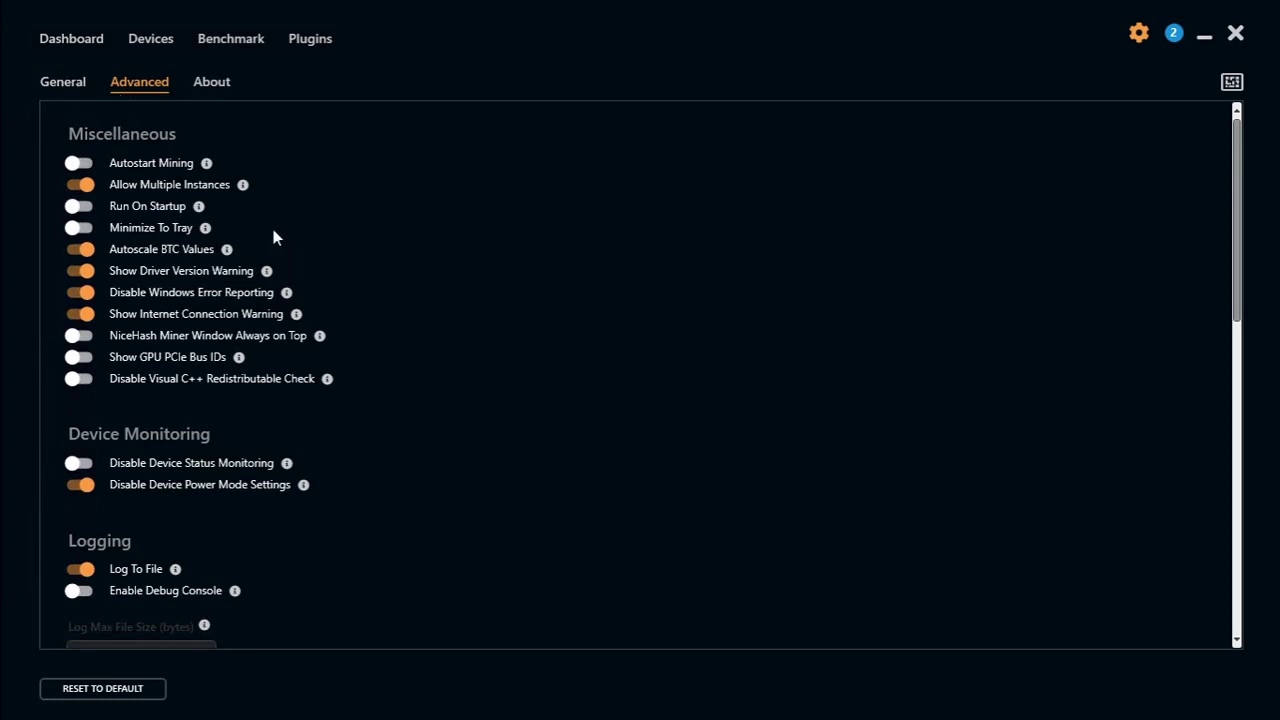
click(84, 164)
mouse_move(193, 172)
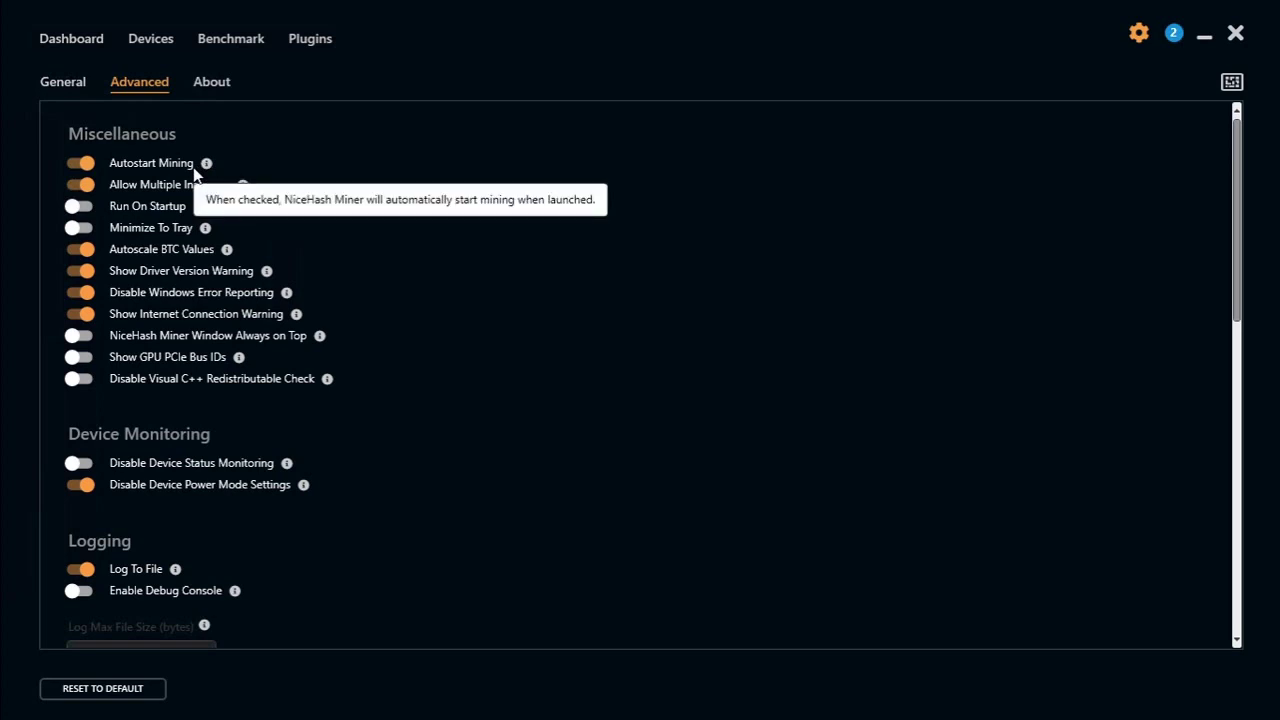
click(79, 206)
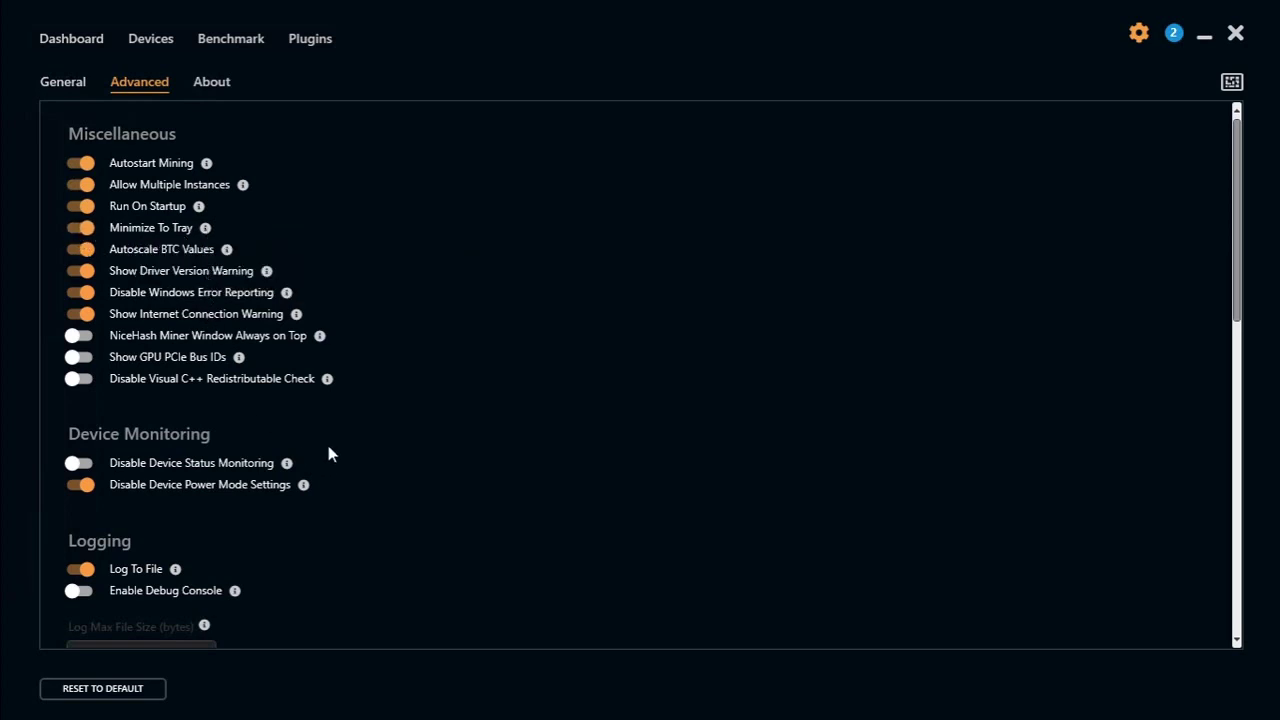
Try out Start Mining When Idle, look at its check method and minimum idle time, and turn it off again
scroll(334, 395, down, 3)
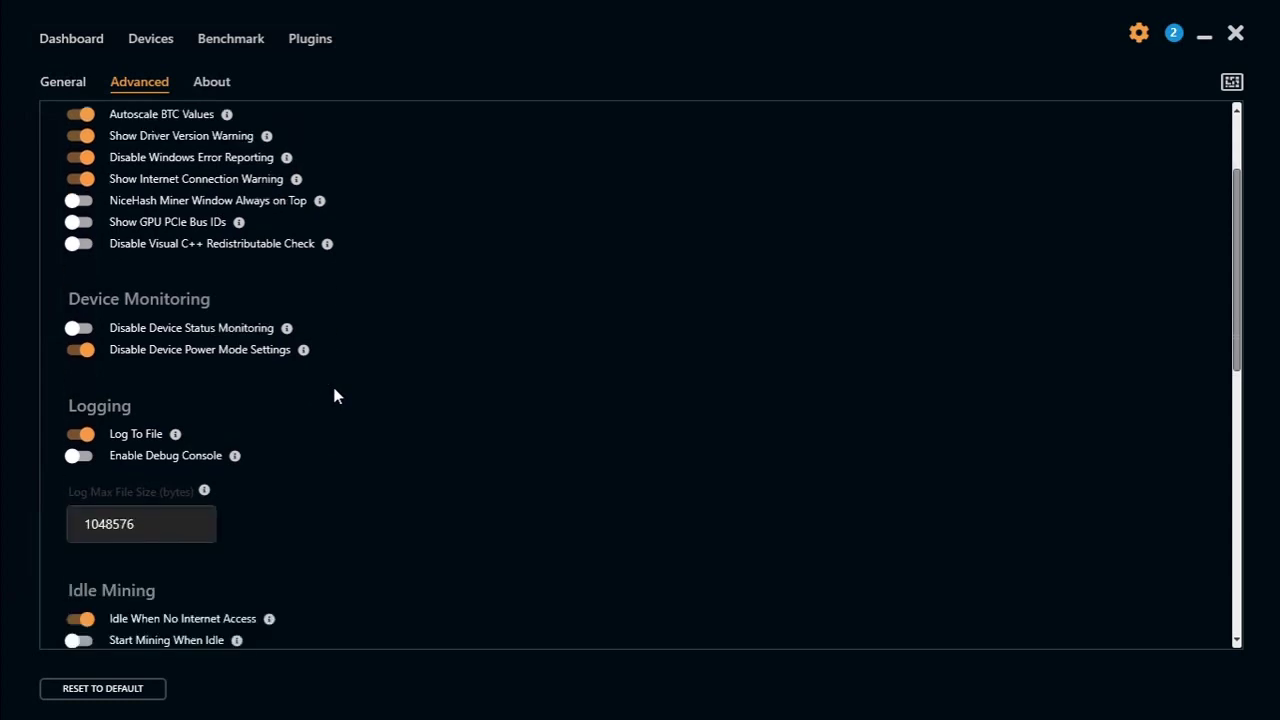
scroll(334, 395, down, 5)
scroll(334, 395, down, 2)
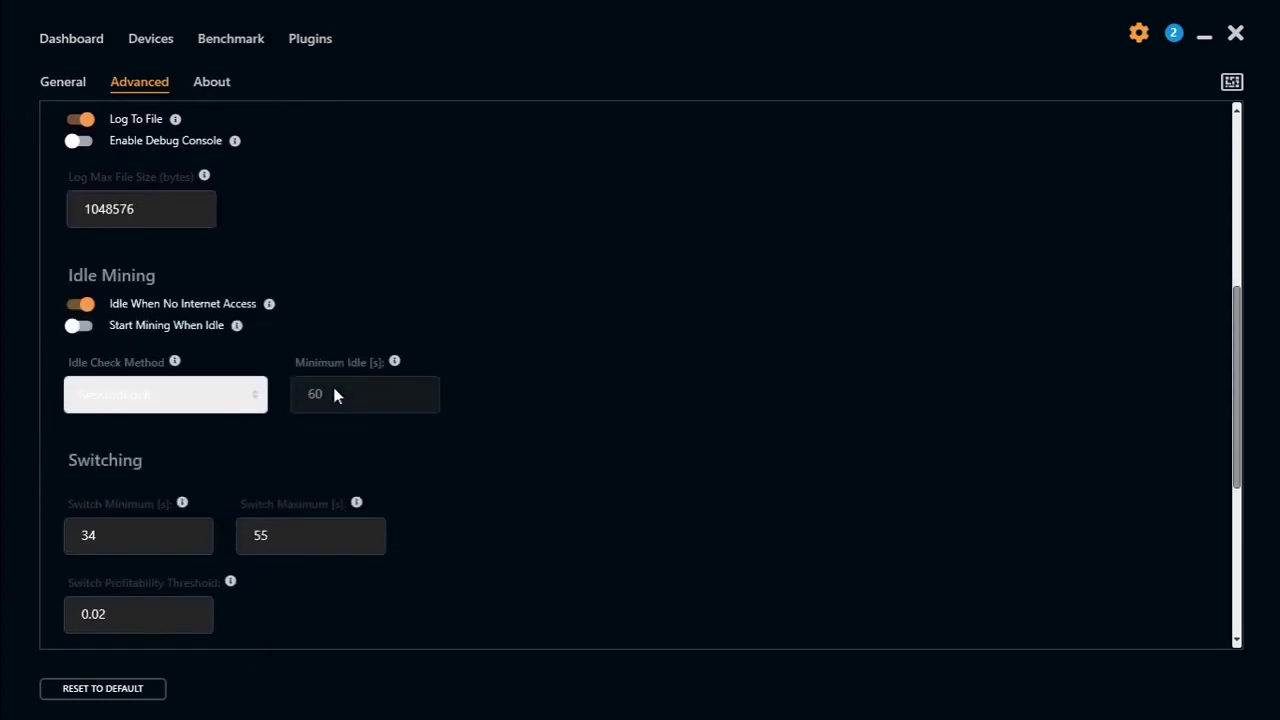
mouse_move(115, 313)
mouse_move(268, 306)
mouse_move(150, 330)
click(83, 329)
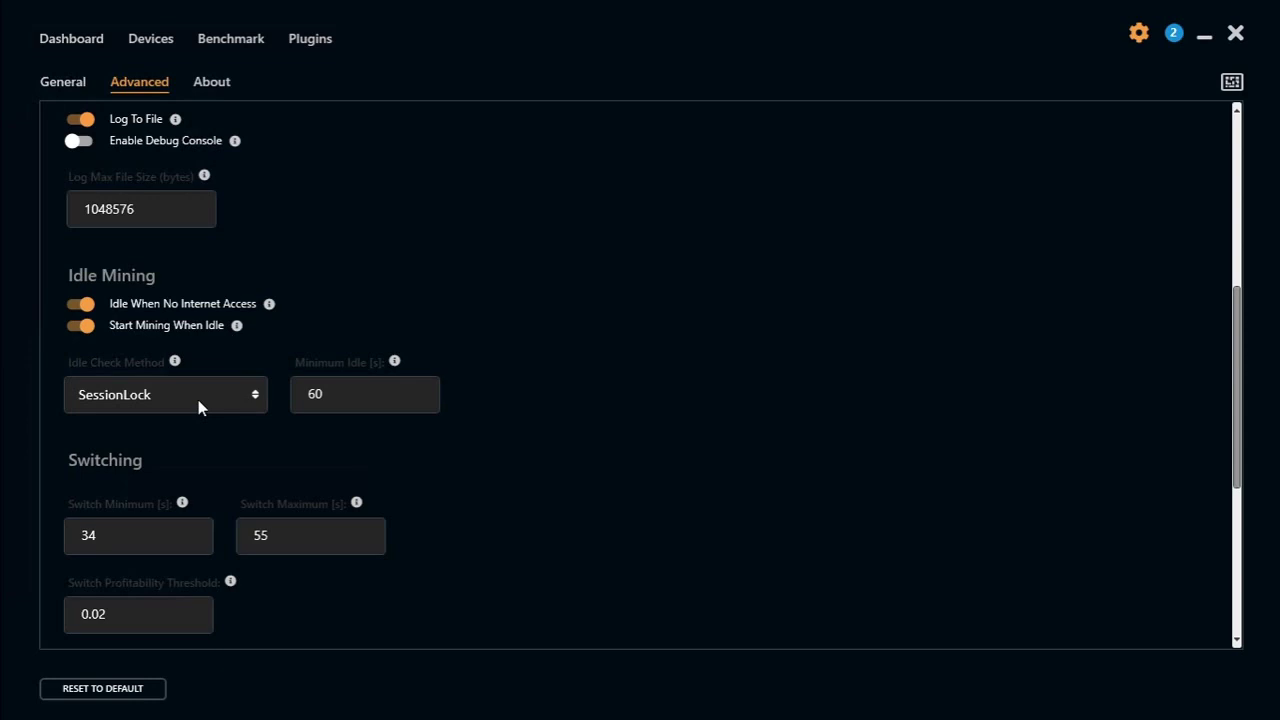
click(360, 394)
click(195, 358)
click(80, 326)
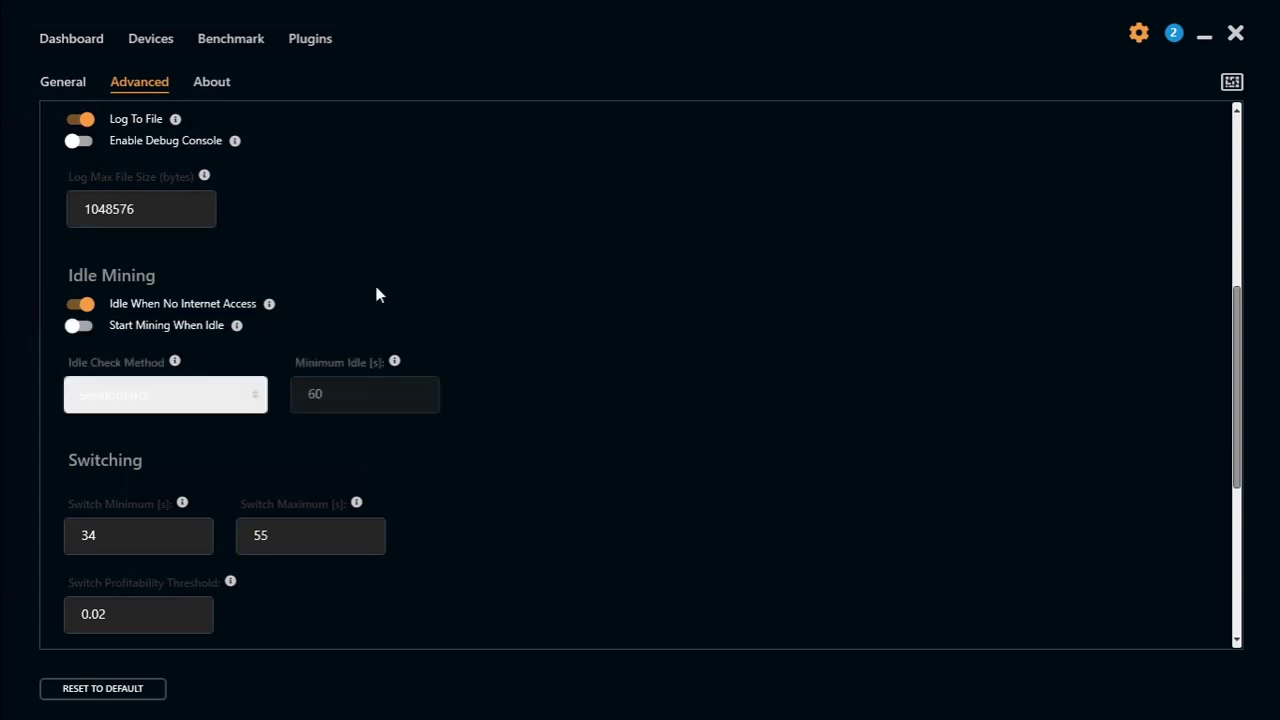
Enable Hide Mining Windows in the advanced Miners settings
scroll(562, 520, down, 5)
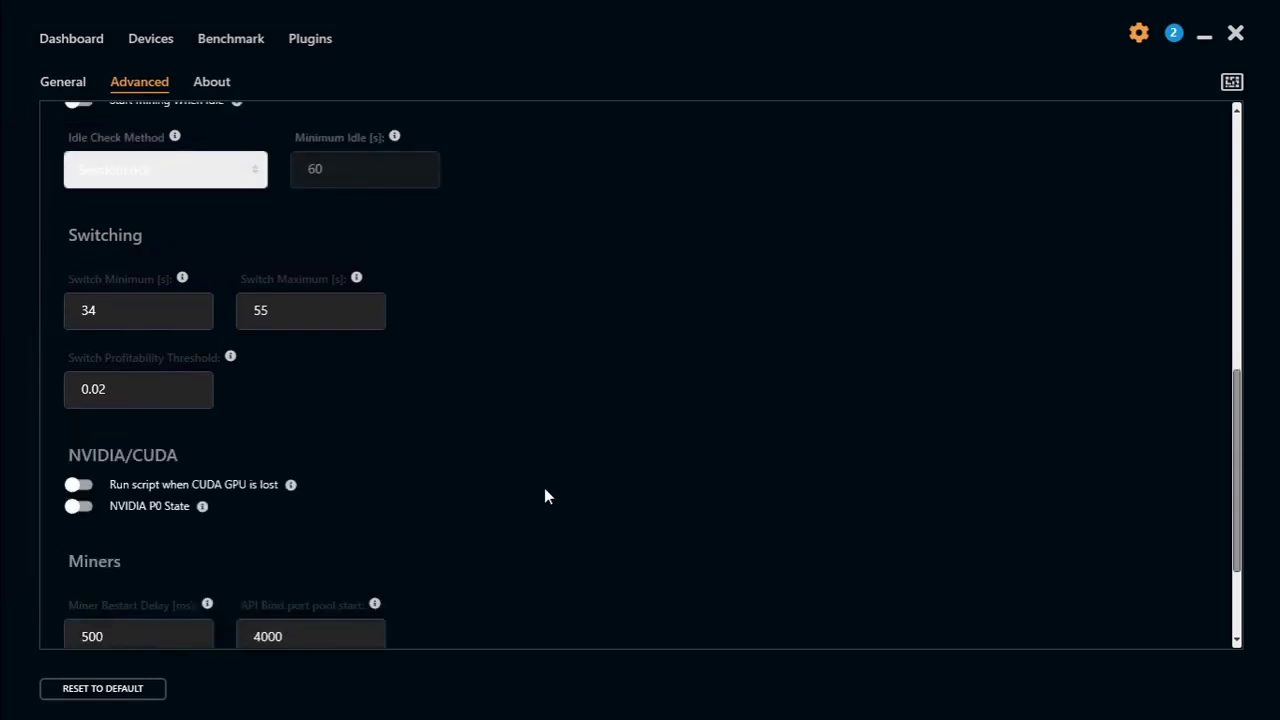
scroll(544, 496, down, 1)
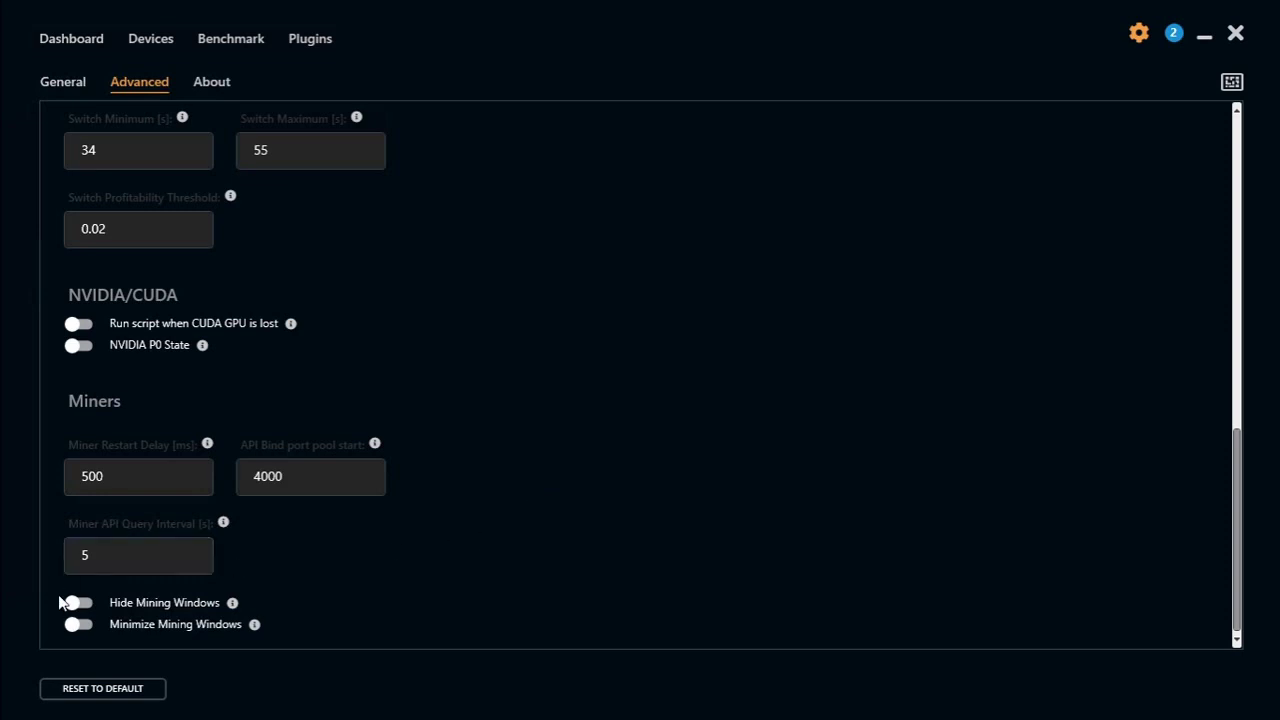
click(84, 604)
Add and authorize the Windows Defender exception from the notifications, and remove the Switch compute/graphic mode notification after reading its details
click(1170, 36)
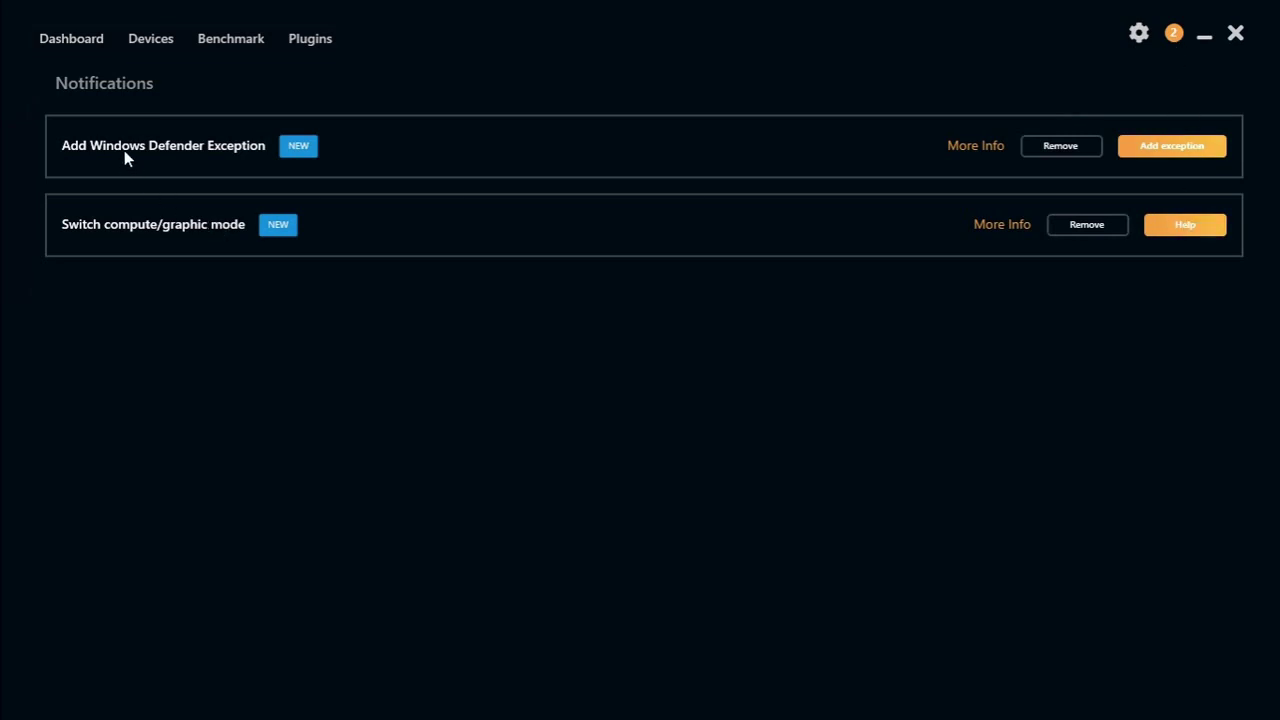
click(966, 150)
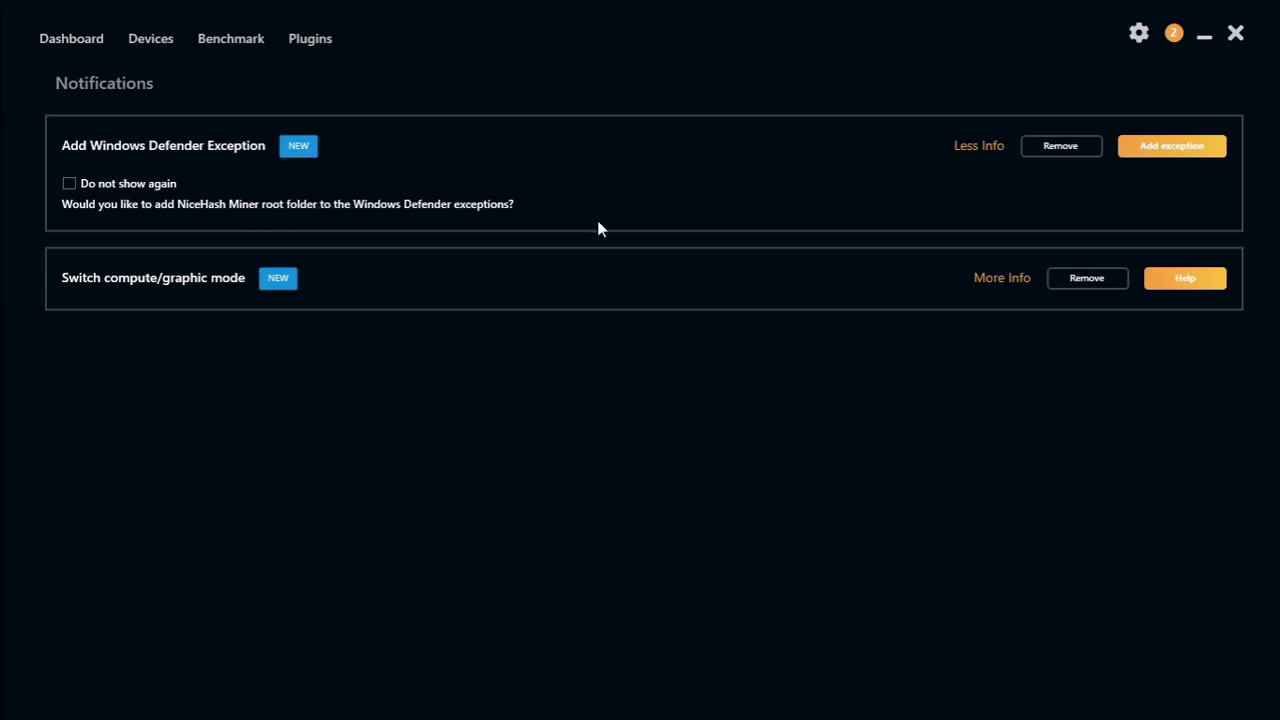
click(1158, 148)
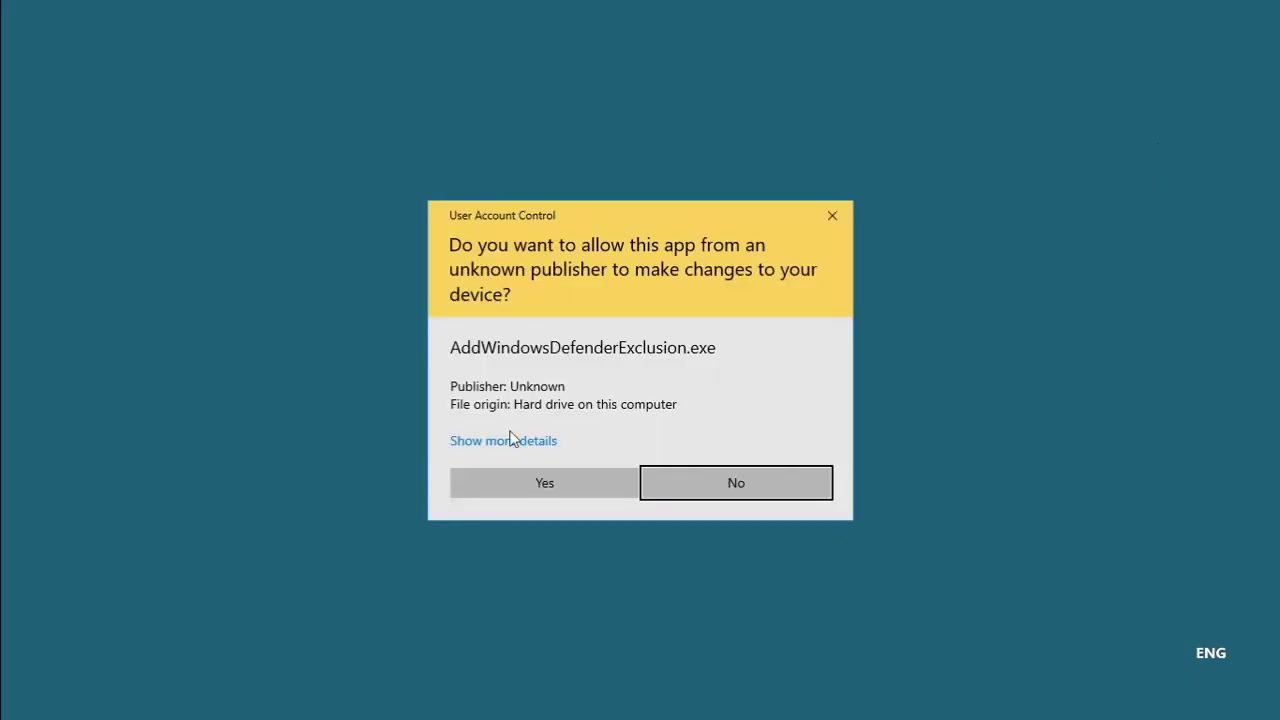
click(552, 498)
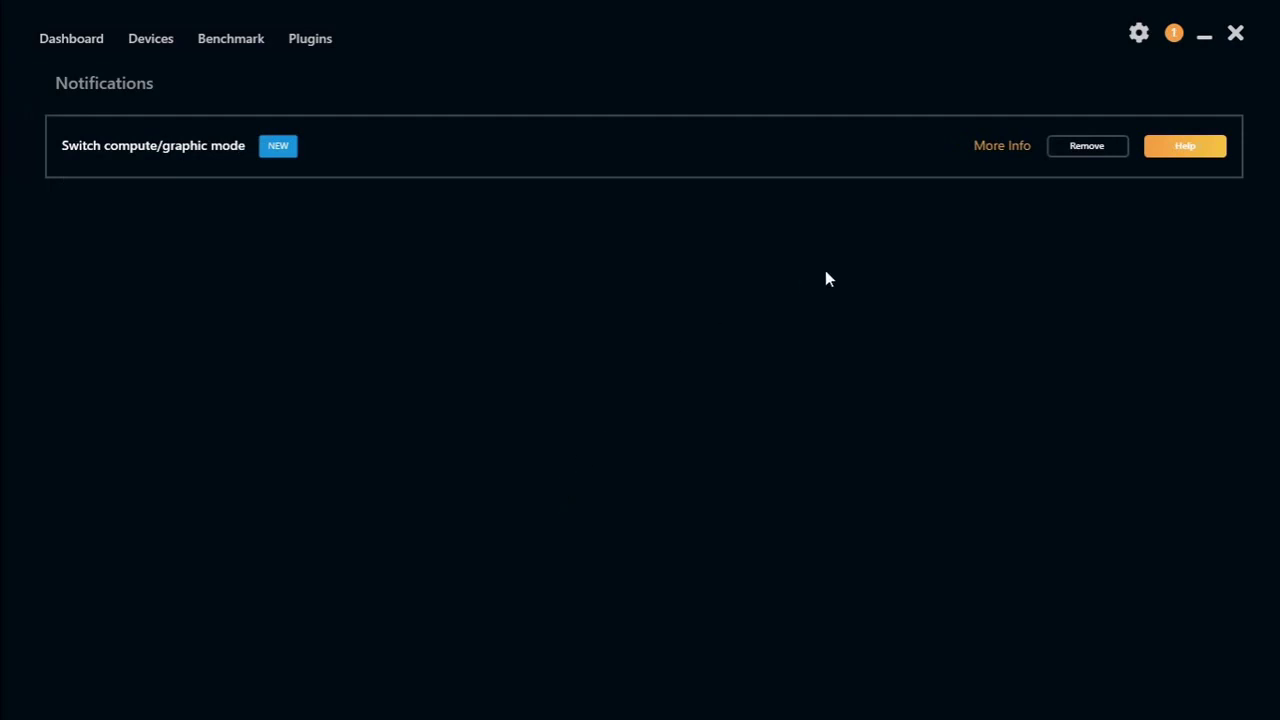
click(1008, 150)
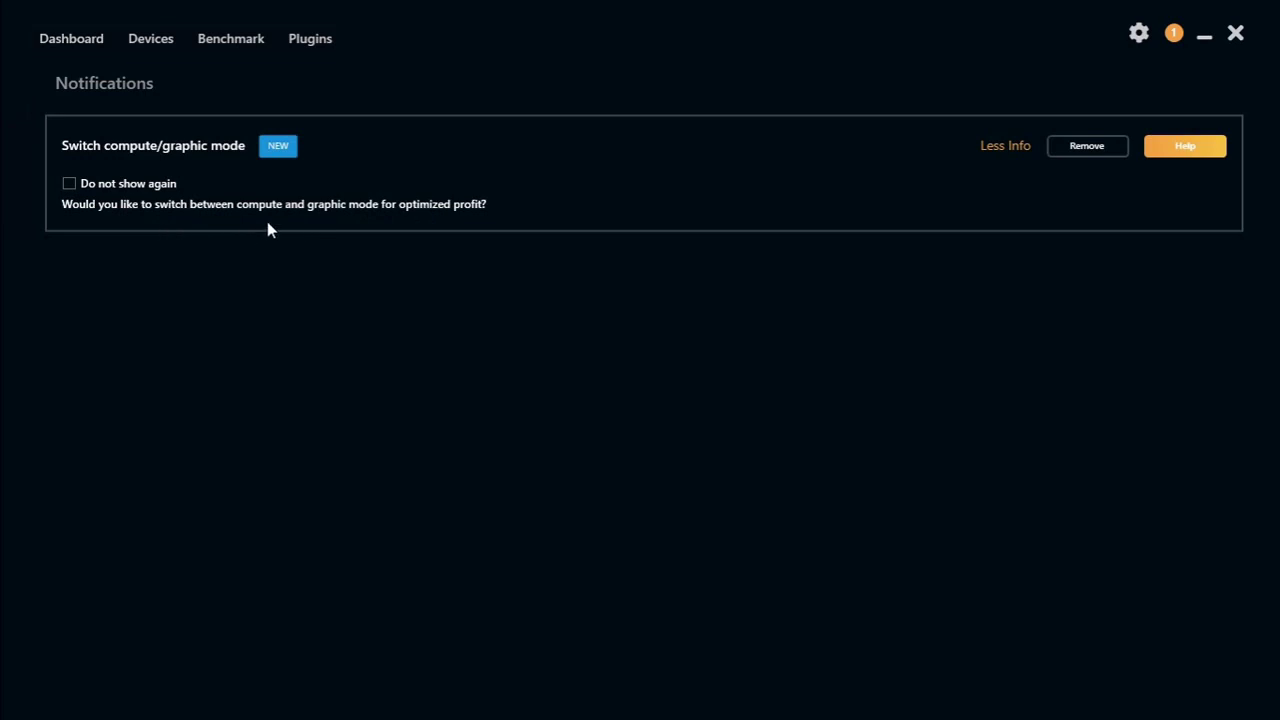
click(1074, 151)
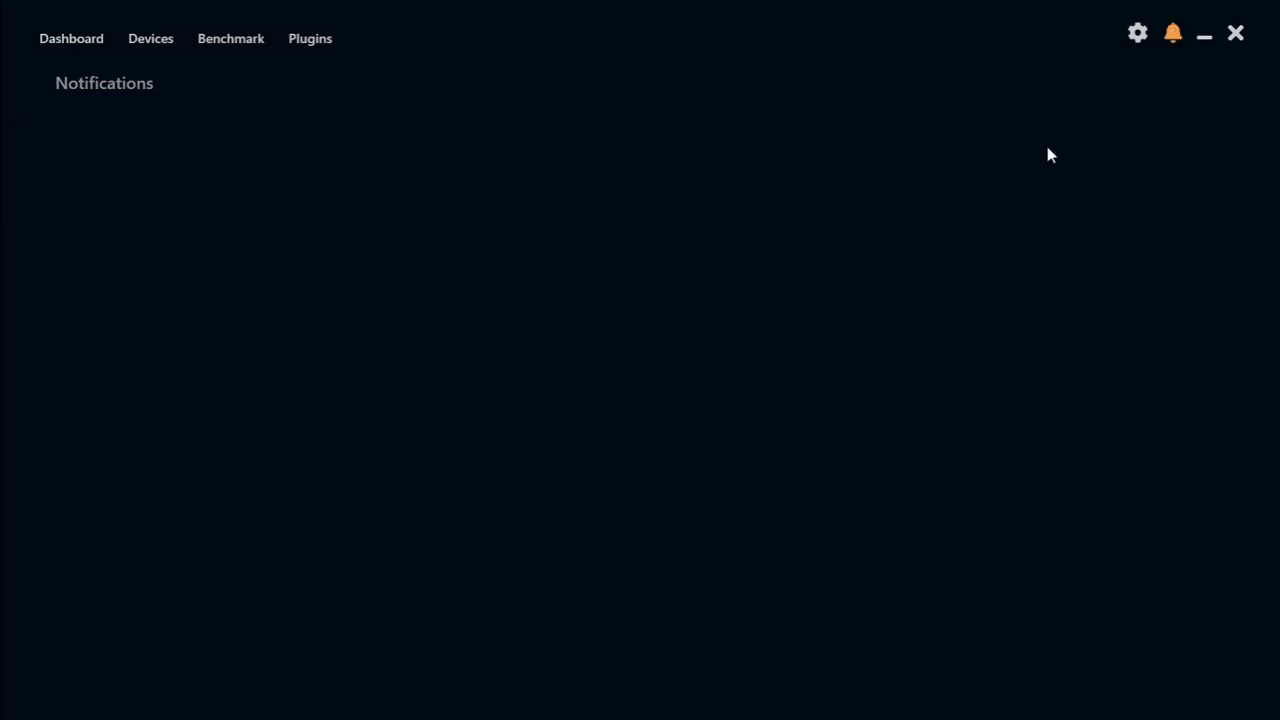
Enable the CPU, the GTX 1070, the RTX 2070 SUPER and the Radeon RX 5700 XT for mining
click(151, 42)
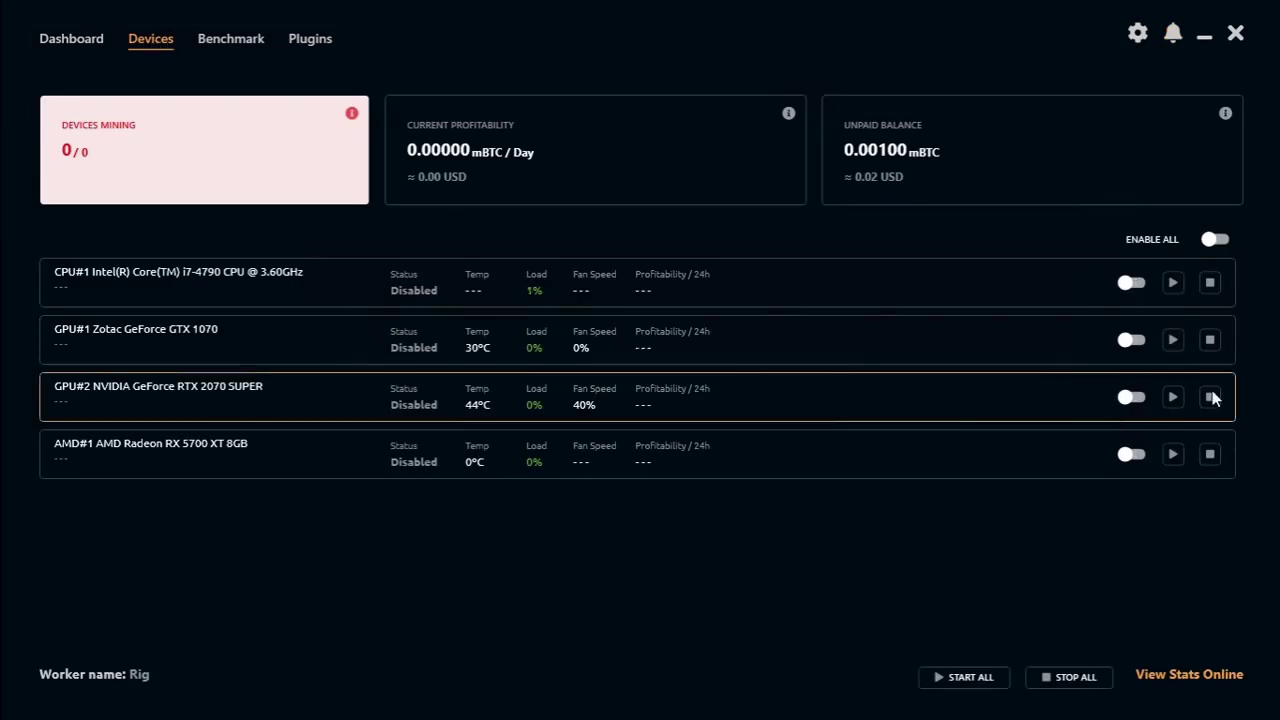
click(1131, 283)
click(1131, 340)
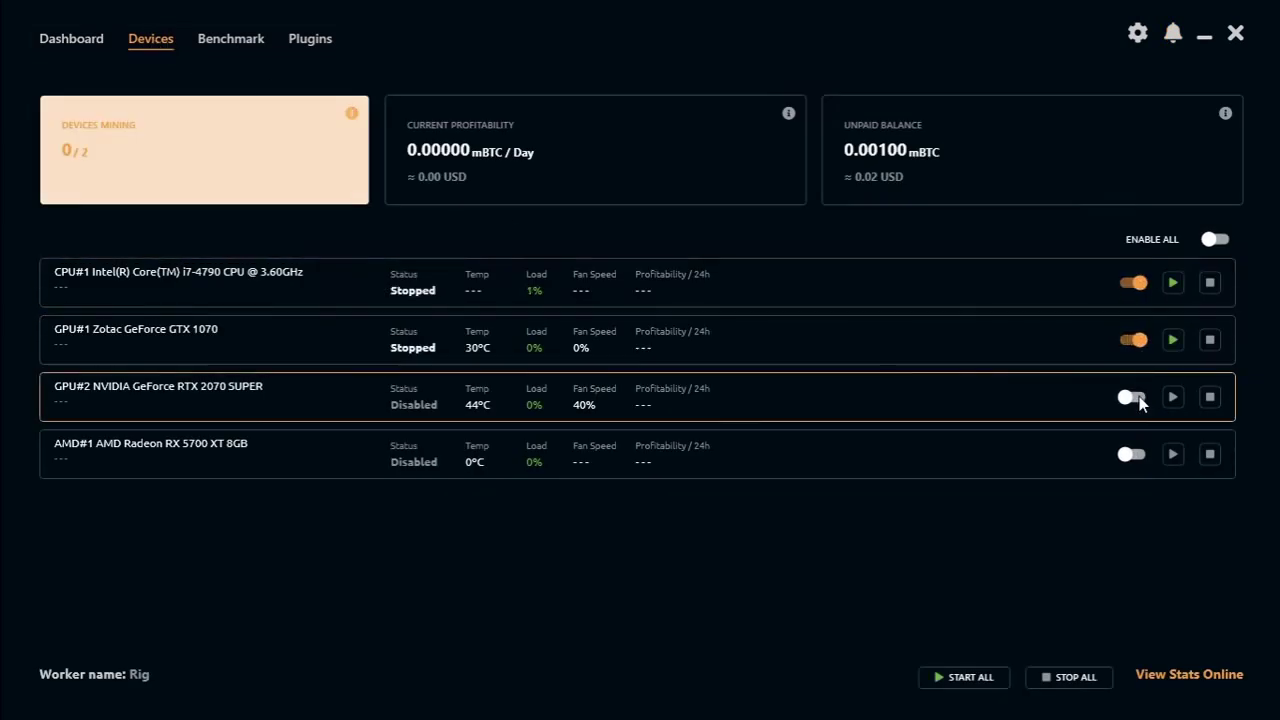
click(1136, 397)
click(1133, 454)
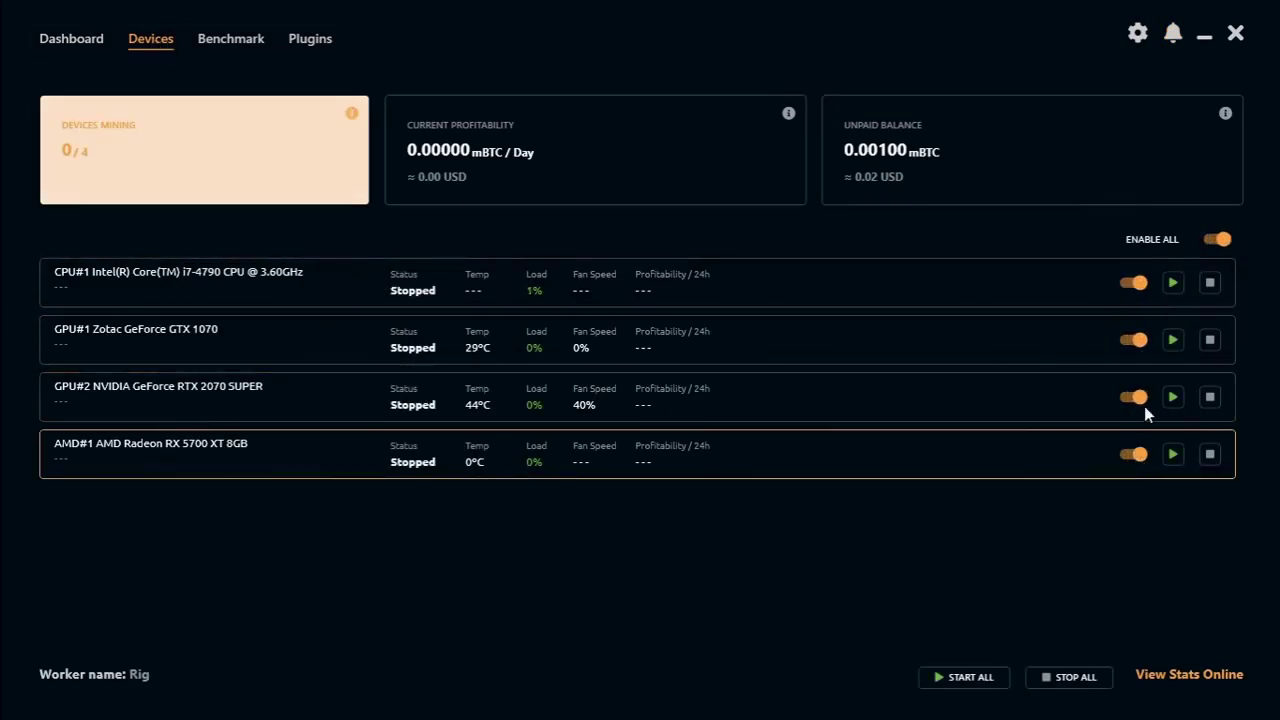
Start mining individually on the CPU and each of the three graphics cards
click(1173, 283)
click(1173, 340)
click(1173, 397)
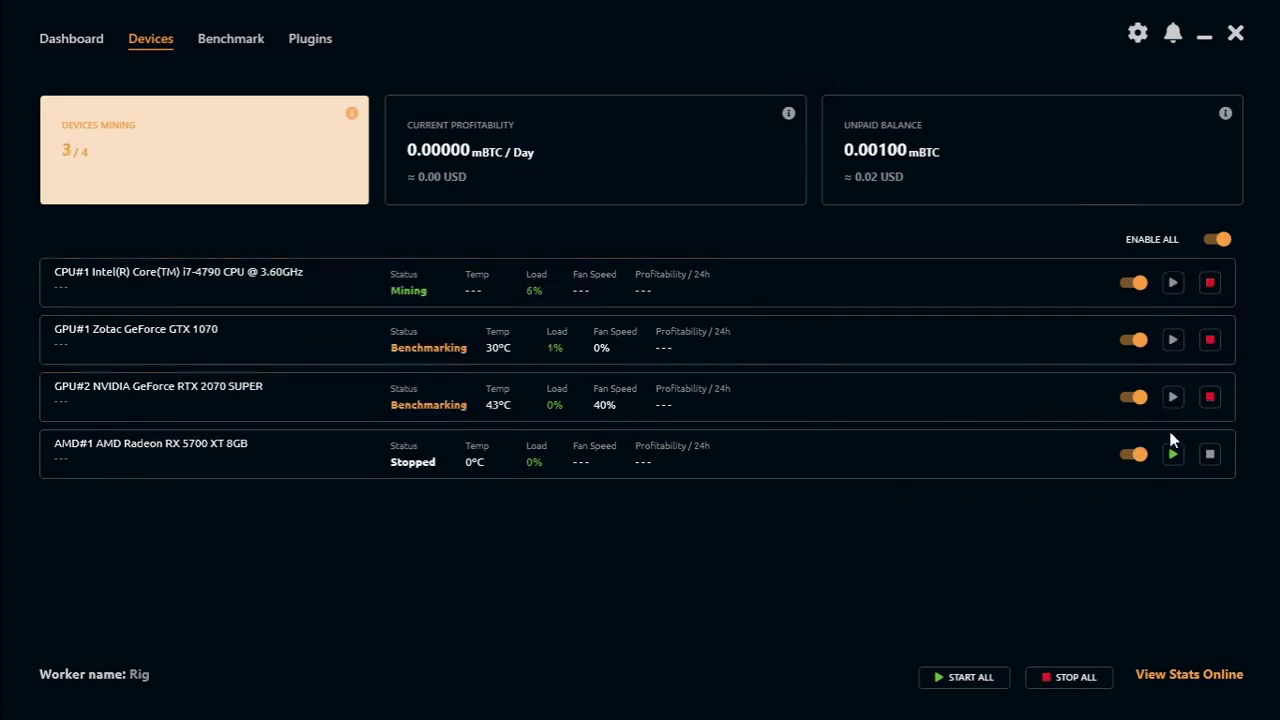
click(1173, 454)
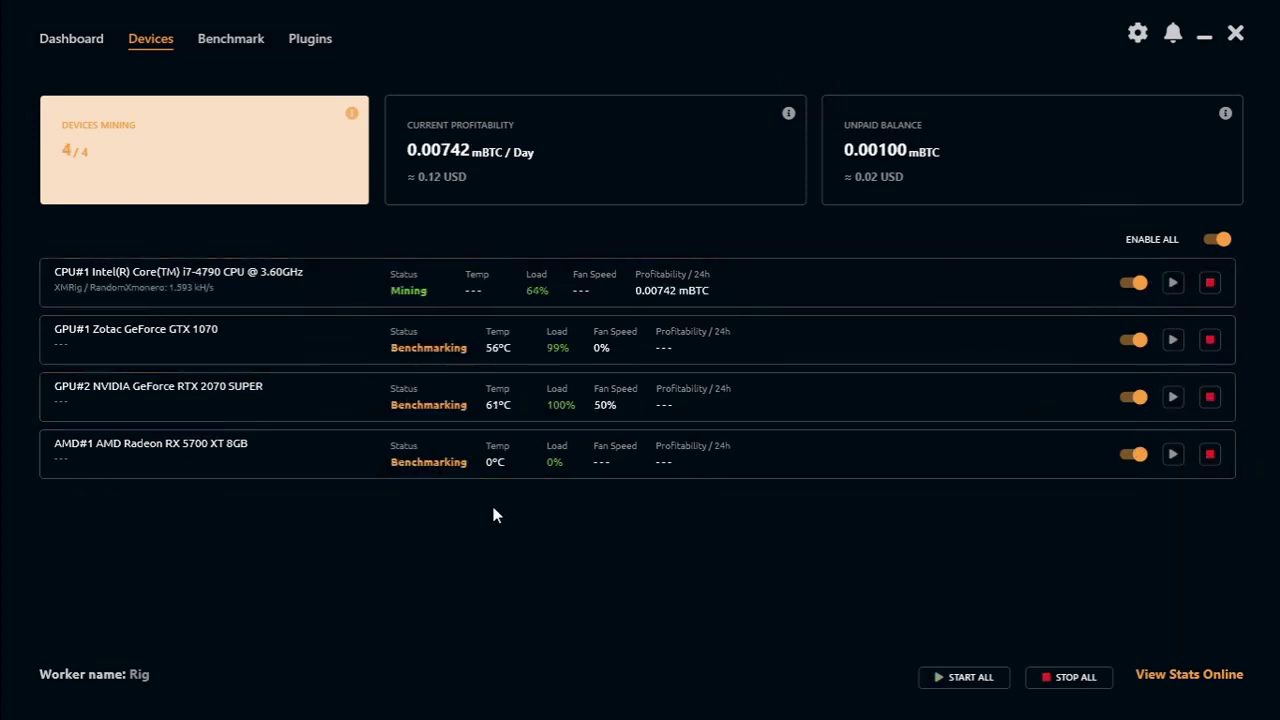